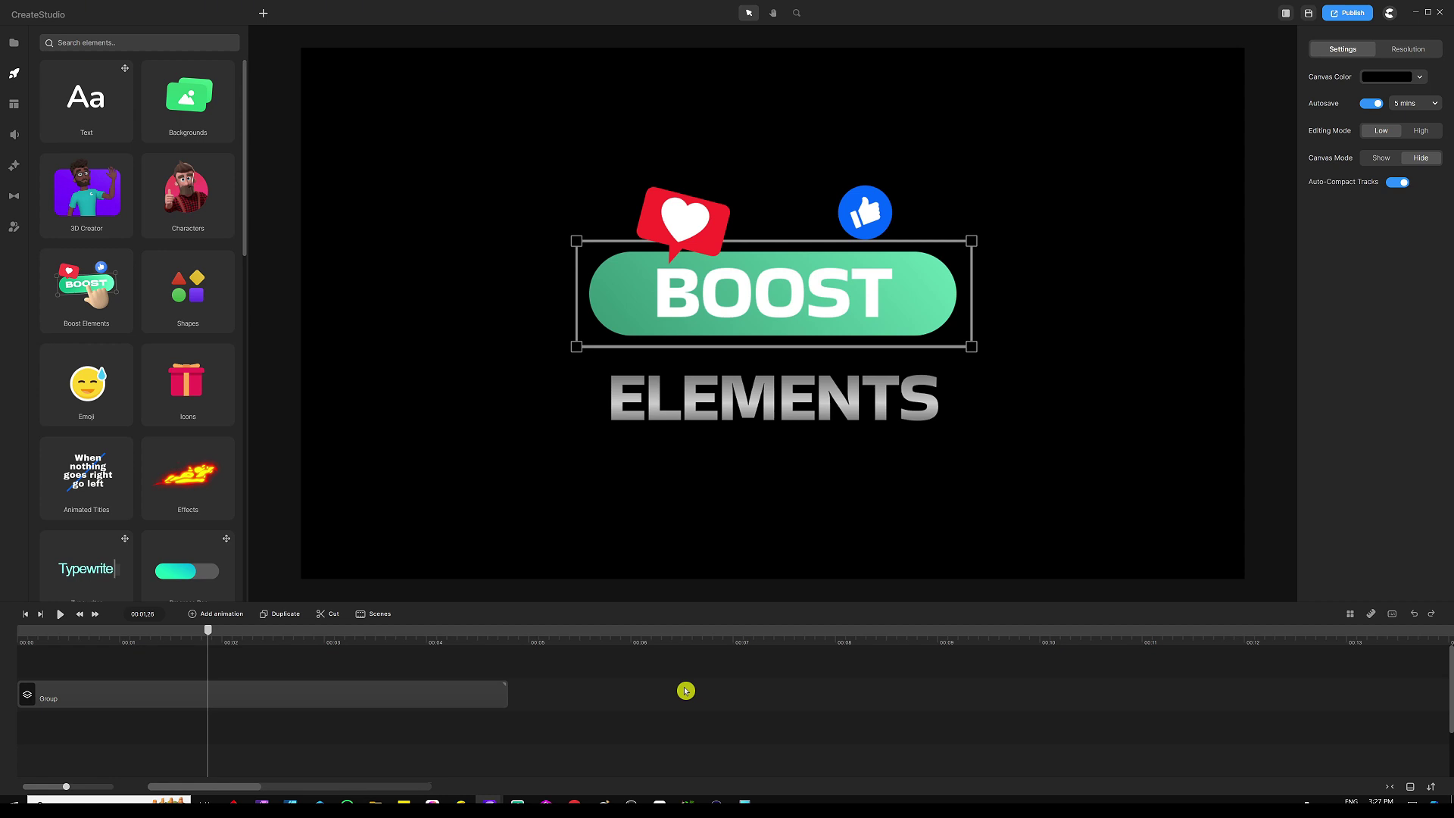
- Open the Boost Elements library and look through its list of categories
{"action": "key", "text": "alt+Tab"}
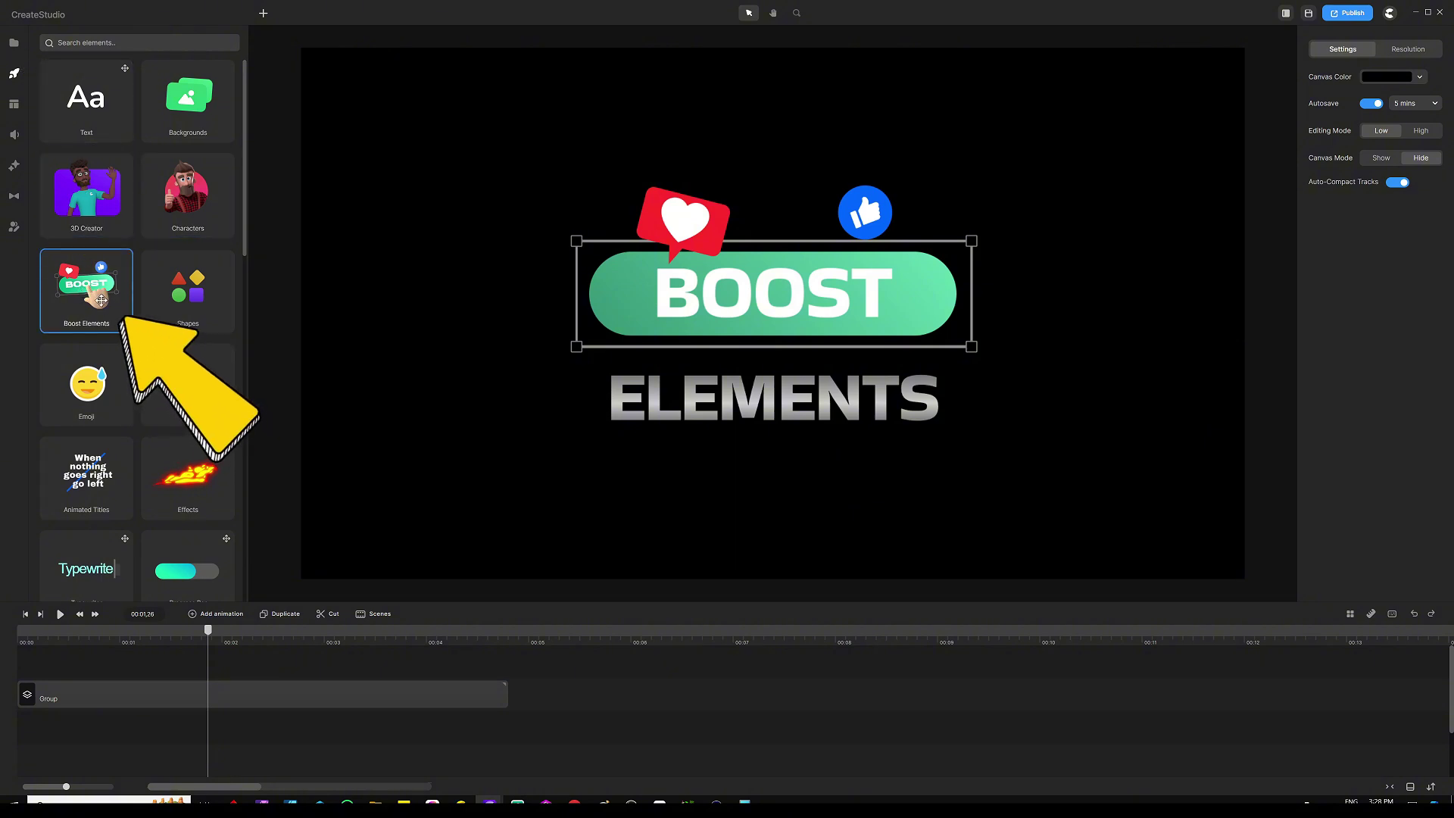
{"action": "left_click", "coordinate": [96, 297]}
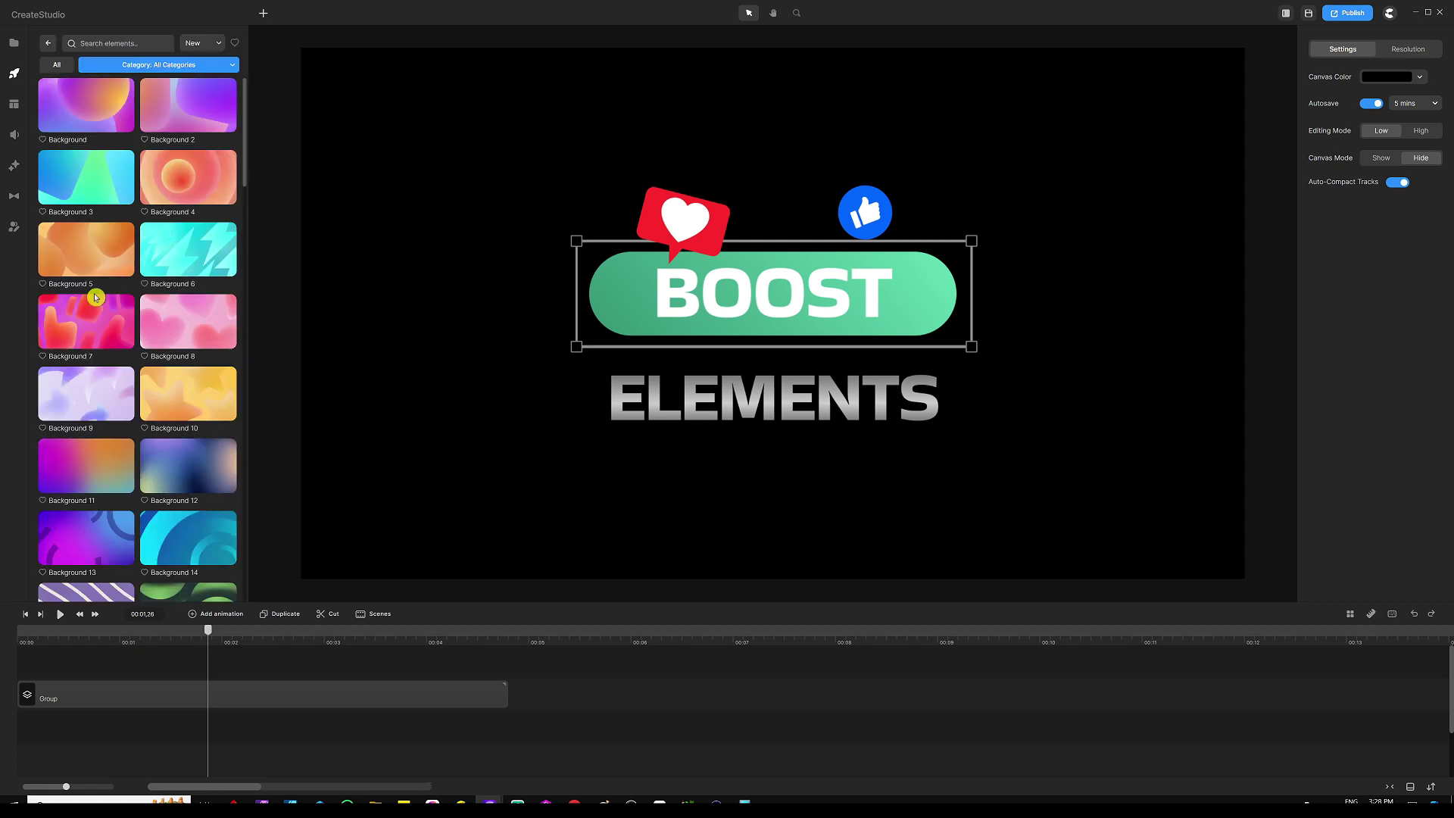
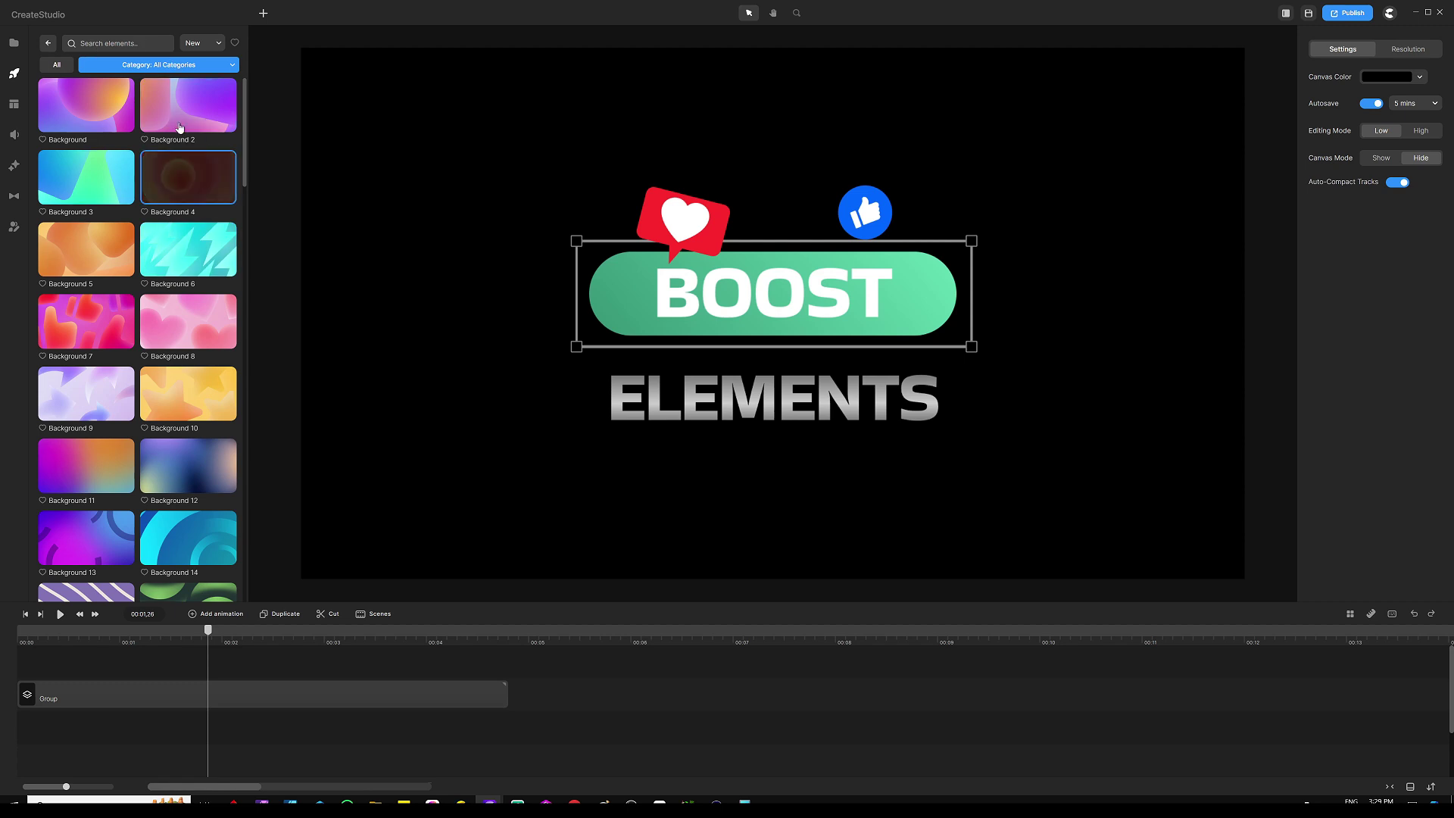
{"action": "left_click", "coordinate": [154, 71]}
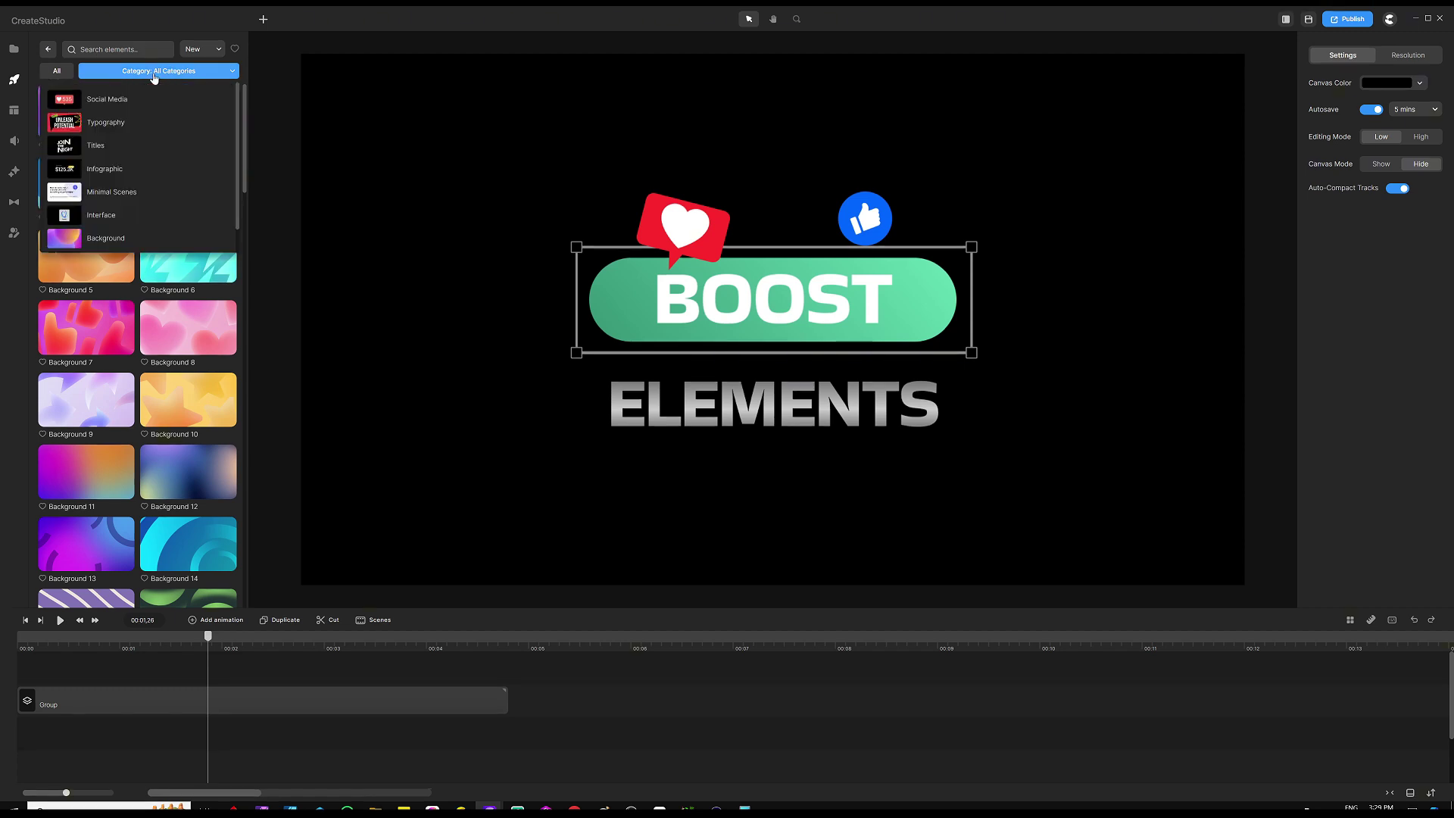
{"action": "scroll", "coordinate": [143, 144], "scroll_direction": "down", "scroll_amount": 1}
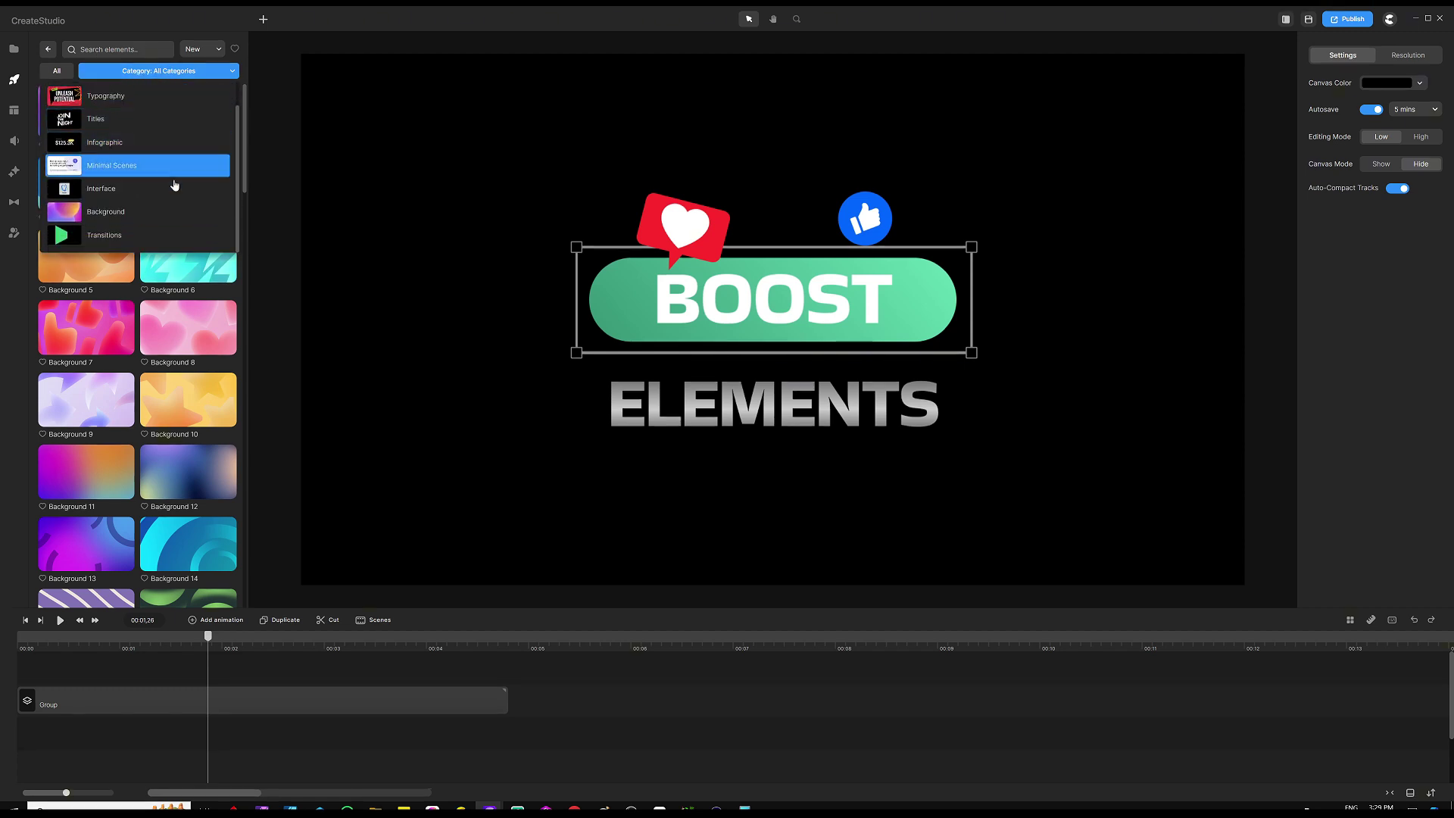
{"action": "scroll", "coordinate": [172, 171], "scroll_direction": "up", "scroll_amount": 1}
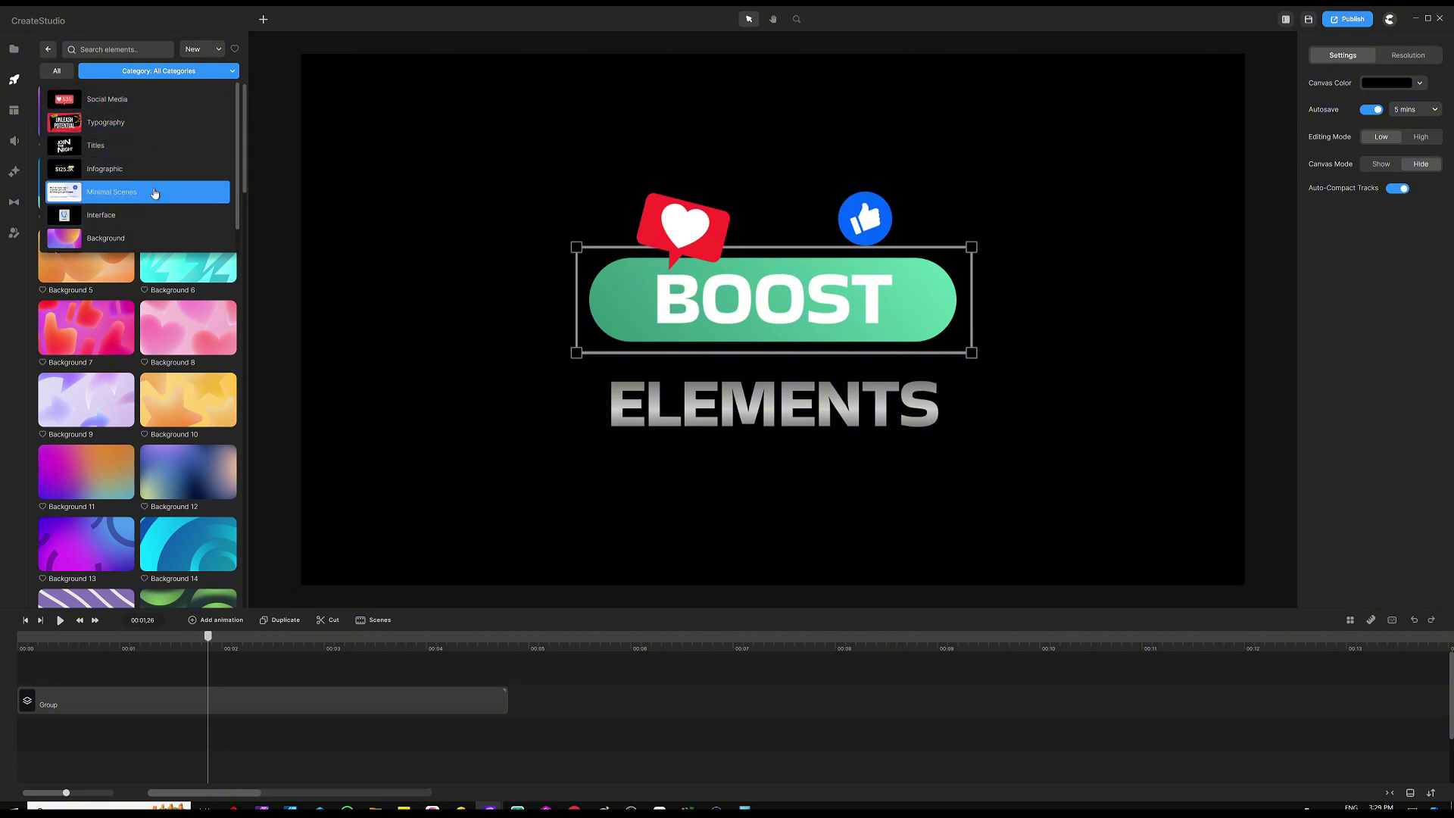
{"action": "scroll", "coordinate": [153, 220], "scroll_direction": "down", "scroll_amount": 1}
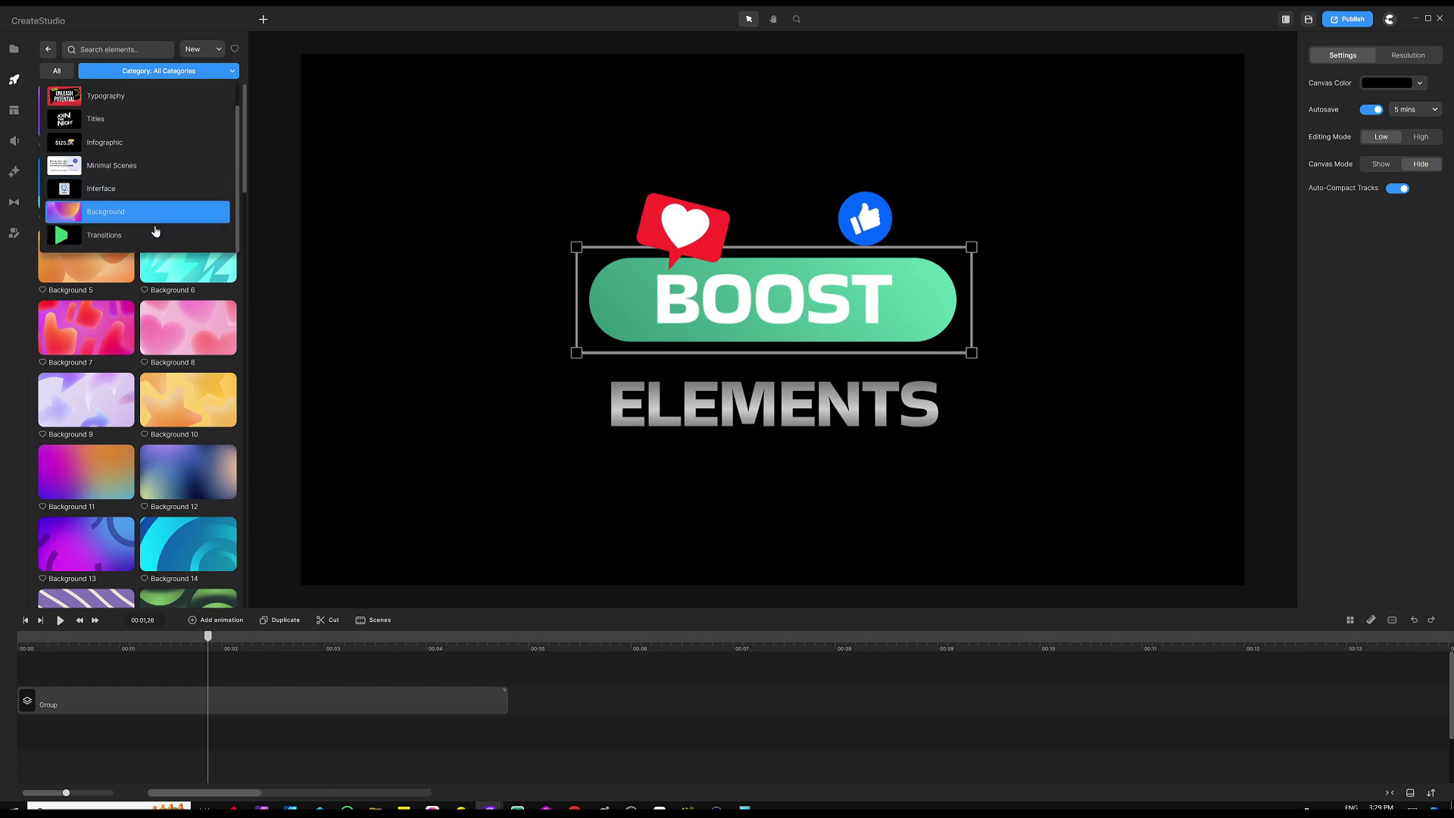
{"action": "scroll", "coordinate": [155, 226], "scroll_direction": "up", "scroll_amount": 3}
{"action": "left_click", "coordinate": [165, 71]}
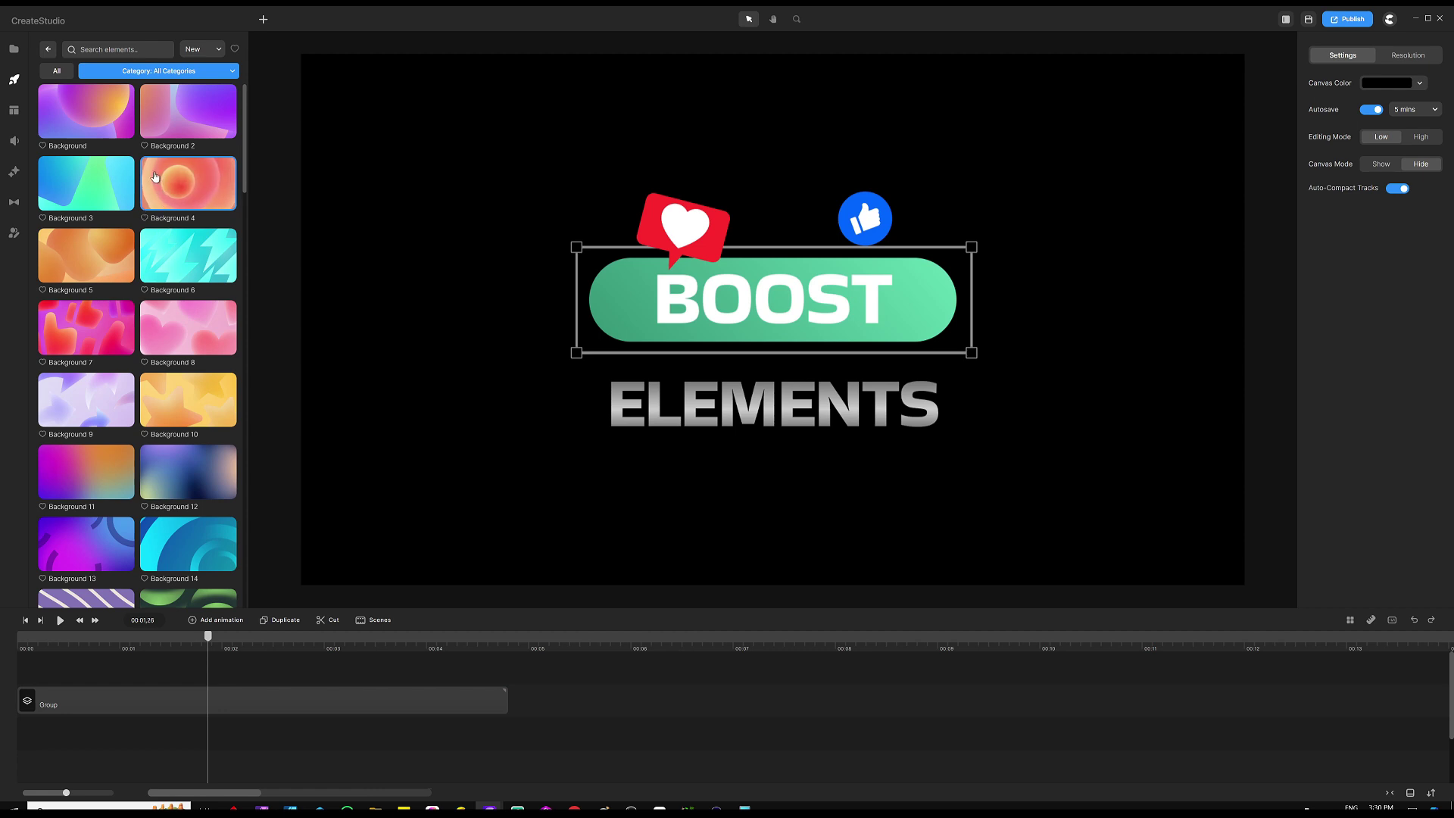
- Add Background 4 to the canvas at 00:04,27, after the existing group, and preview its animation
{"action": "left_click", "coordinate": [518, 645]}
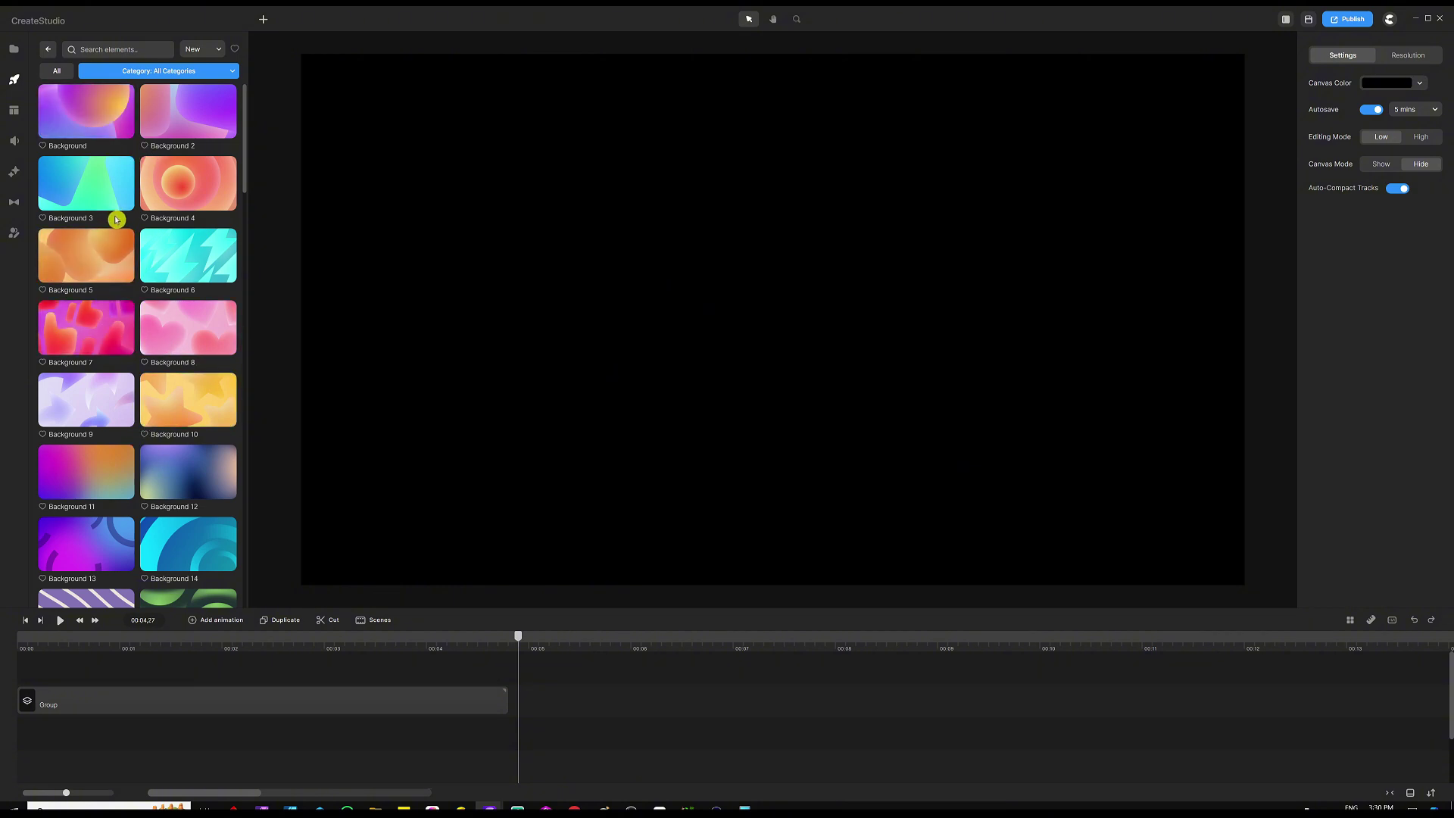
{"action": "left_click_drag", "start_coordinate": [175, 186], "coordinate": [471, 201]}
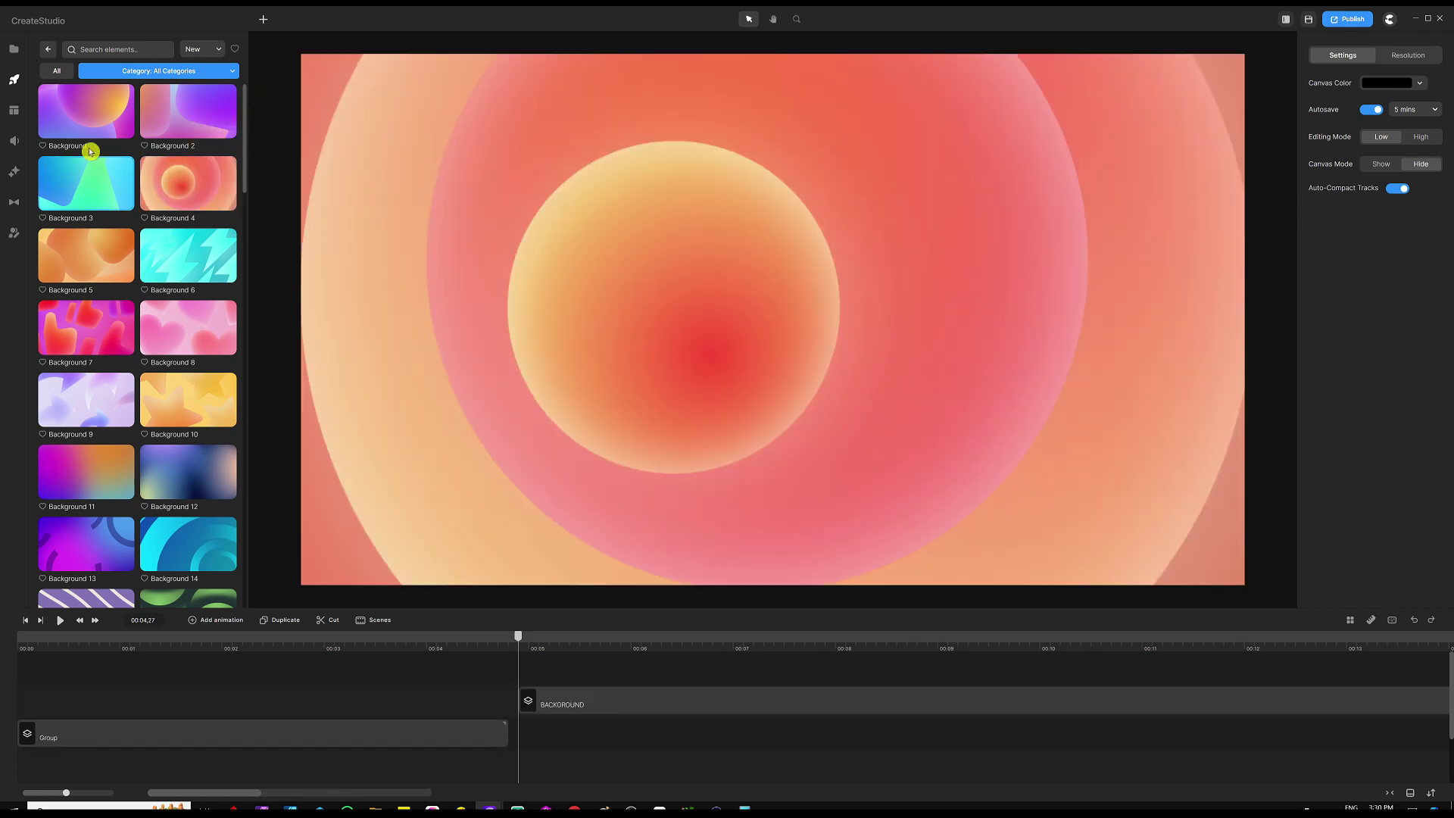
{"action": "left_click", "coordinate": [733, 262]}
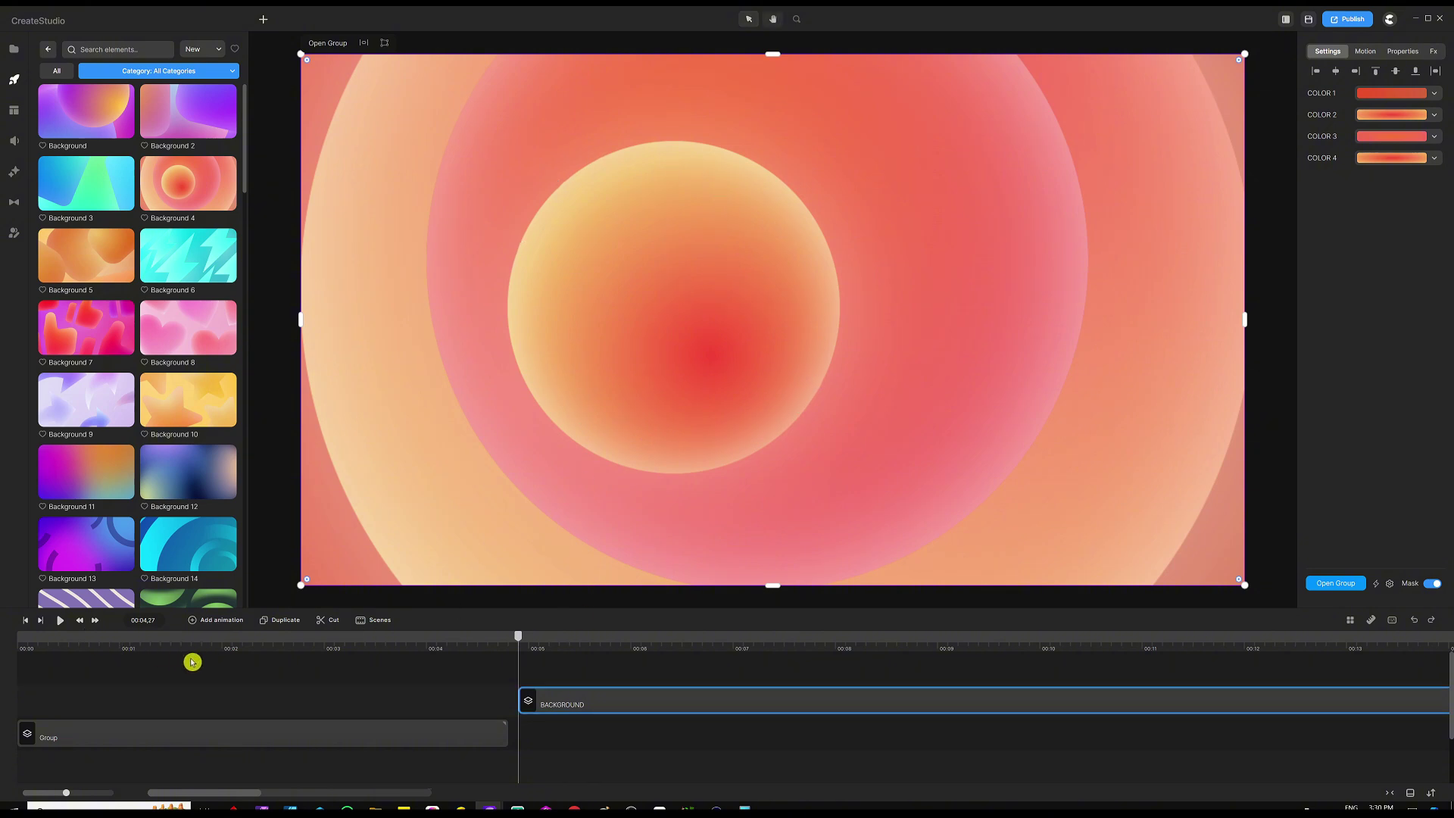
{"action": "key", "text": "space"}
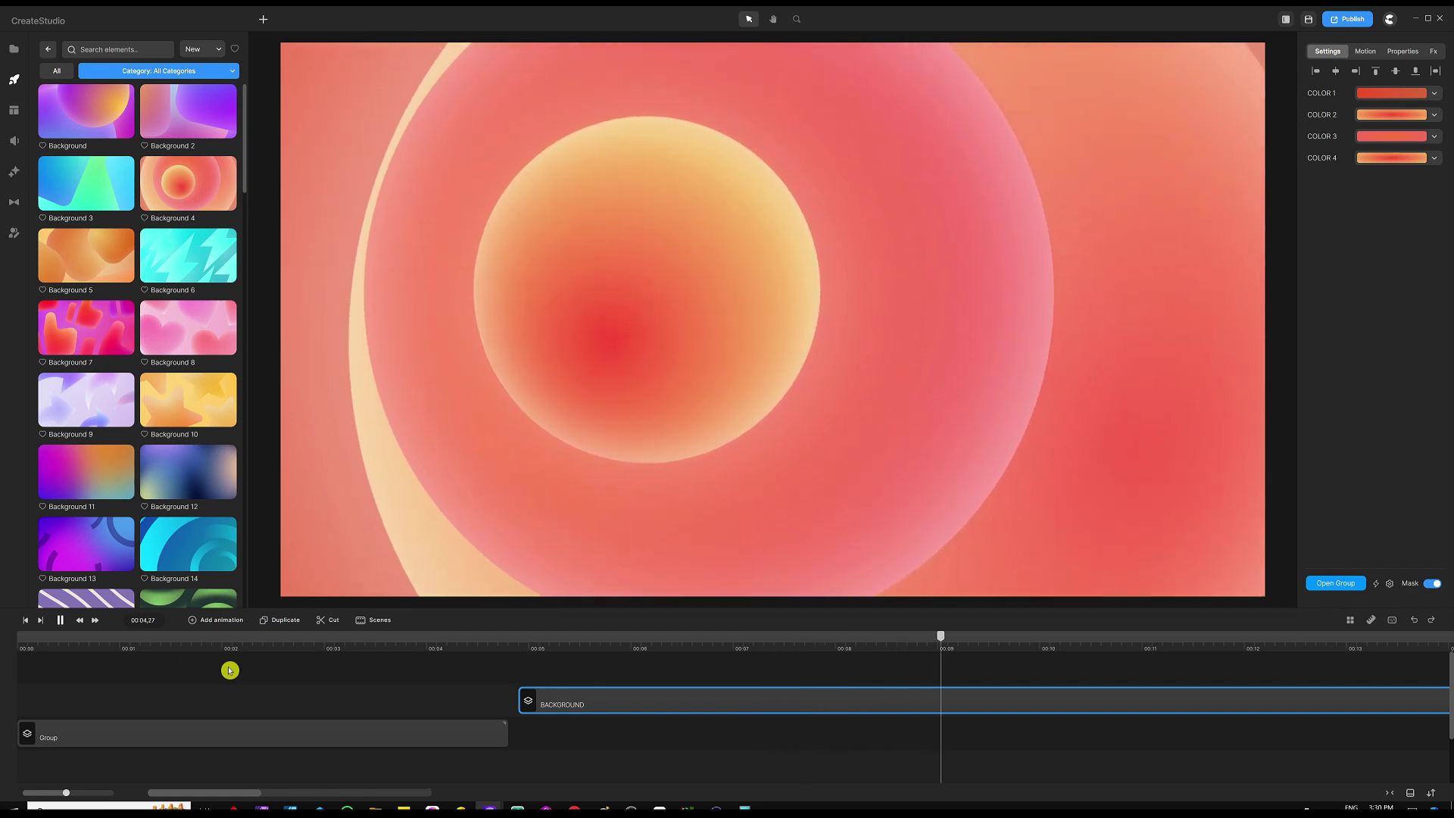
{"action": "key", "text": "space"}
{"action": "scroll", "coordinate": [454, 653], "scroll_direction": "down", "scroll_amount": 4}
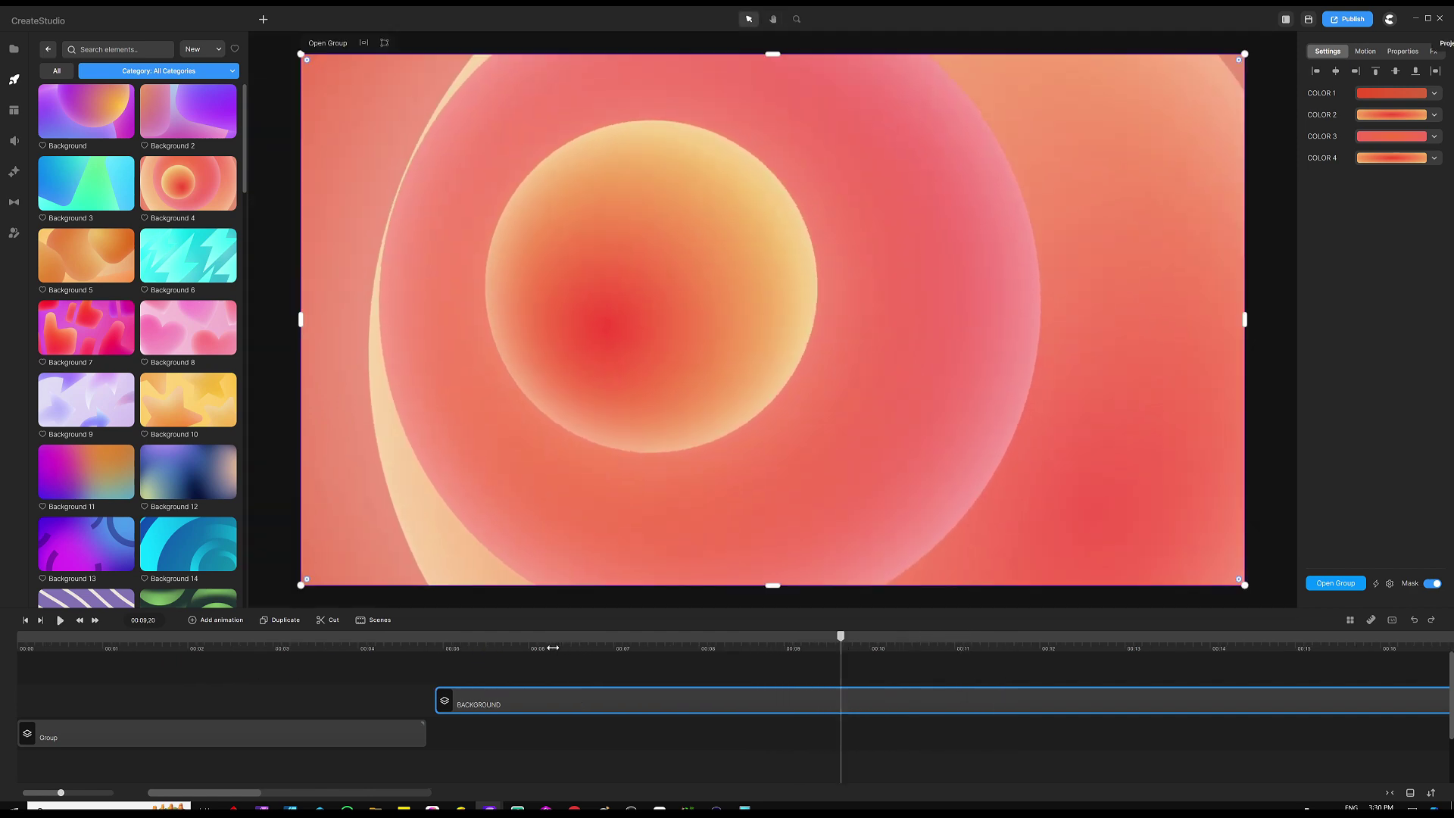
{"action": "scroll", "coordinate": [461, 649], "scroll_direction": "down", "scroll_amount": 1}
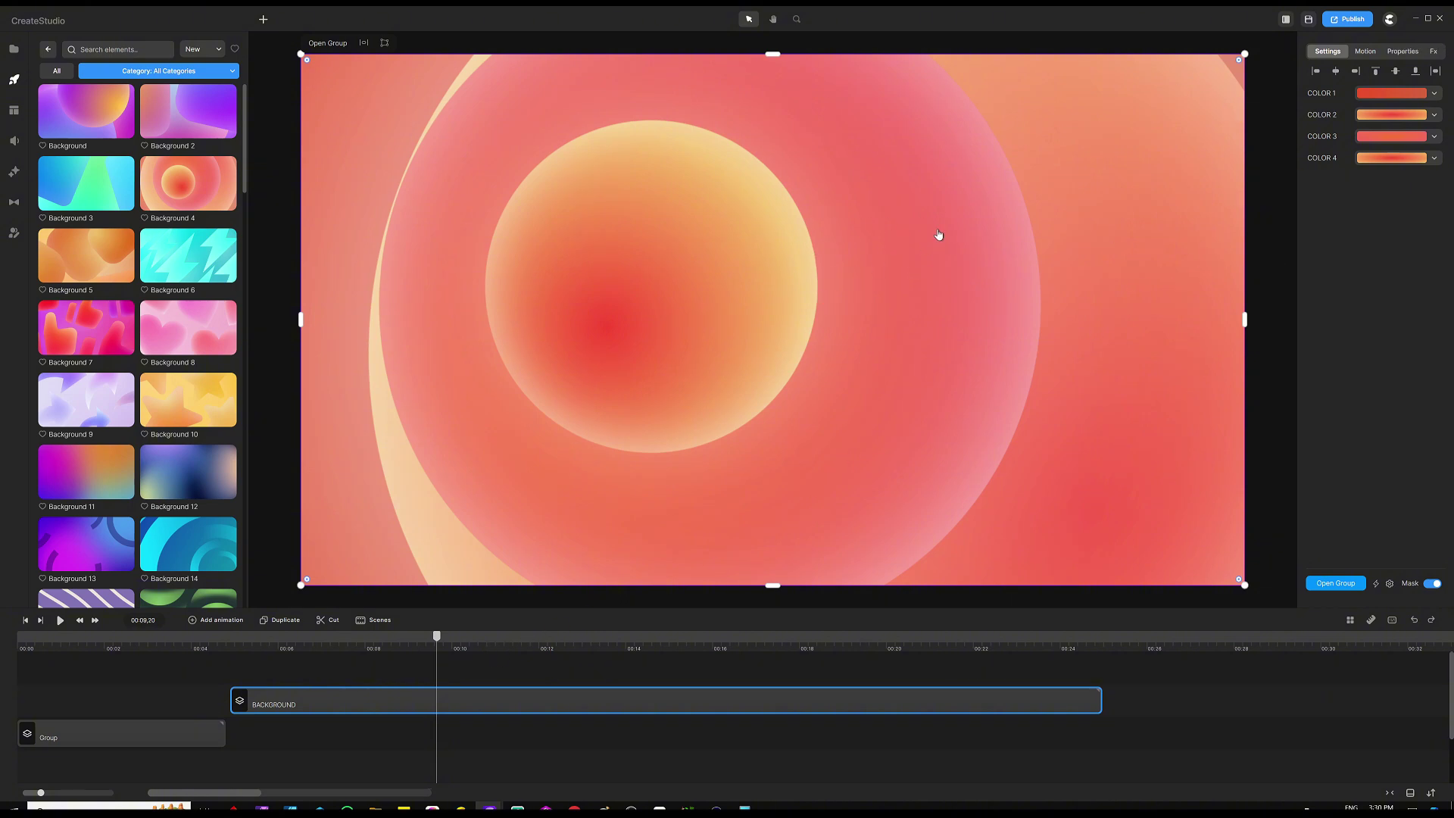
- Inspect the background's Color 1 fill and open the background group for editing
{"action": "left_click", "coordinate": [1377, 97]}
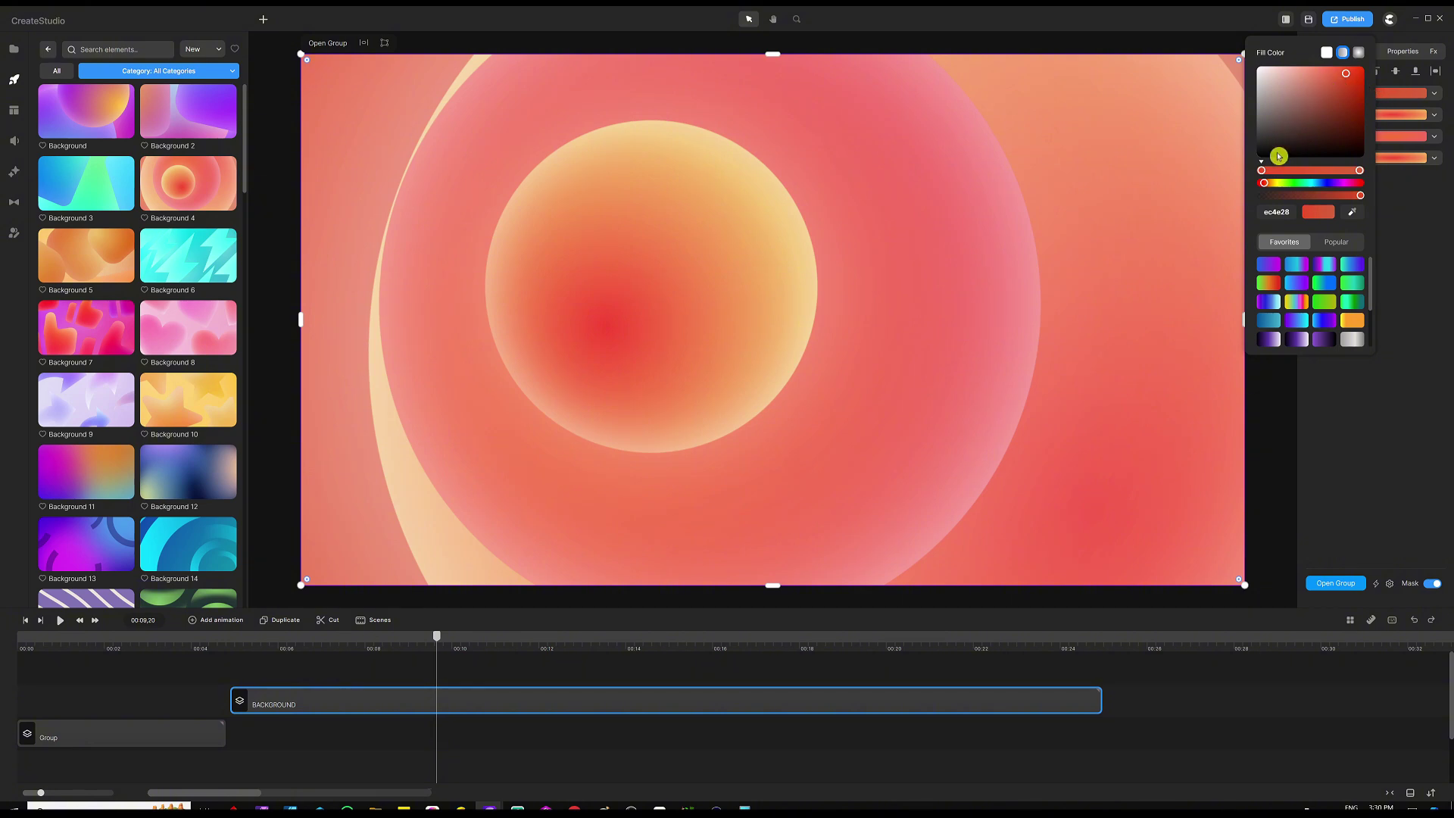
{"action": "left_click", "coordinate": [1418, 261]}
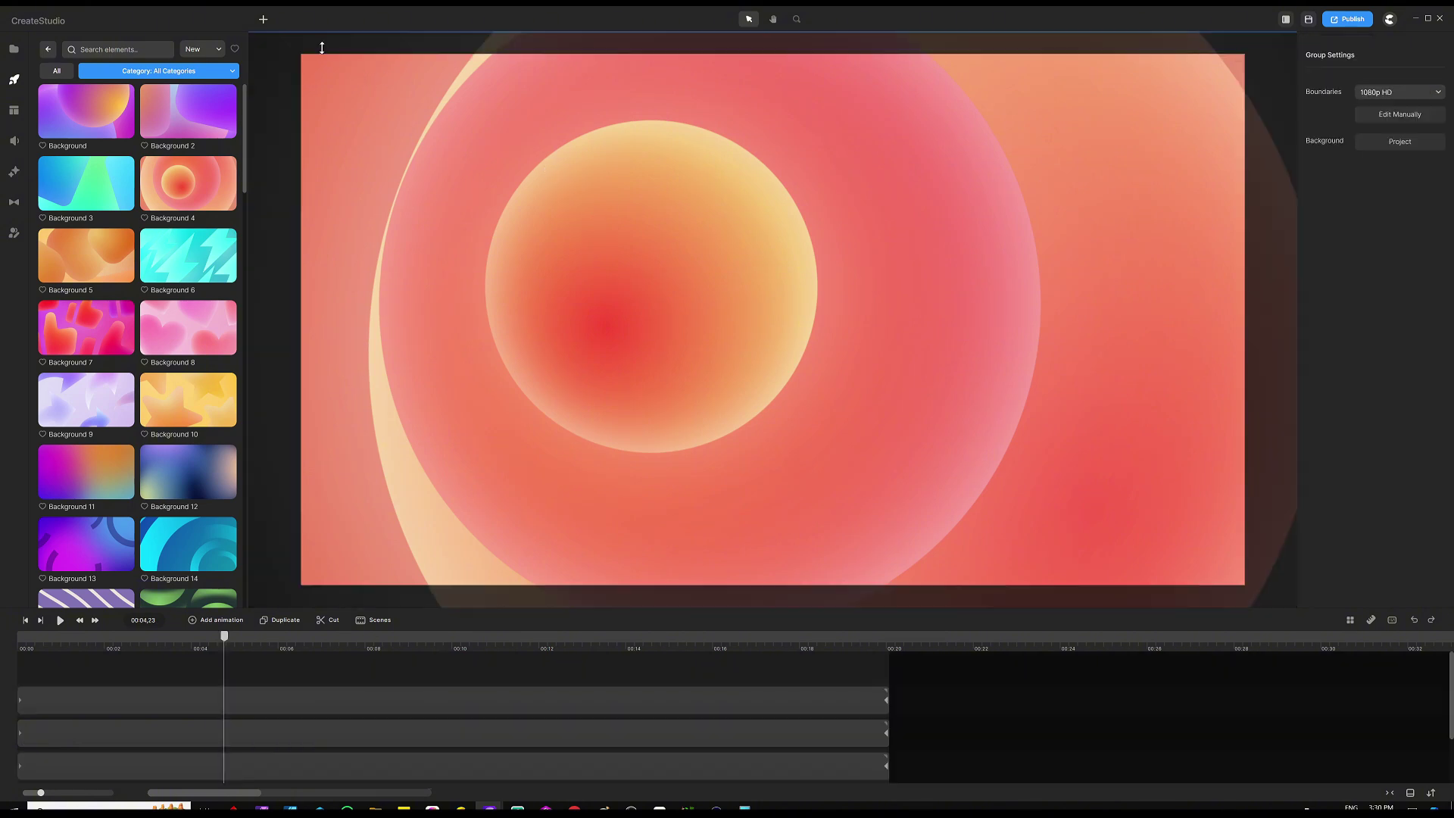
{"action": "left_click", "coordinate": [318, 44]}
- Recolor the small central circle with a radial gradient running from bright green to bright yellow
{"action": "left_click", "coordinate": [646, 311]}
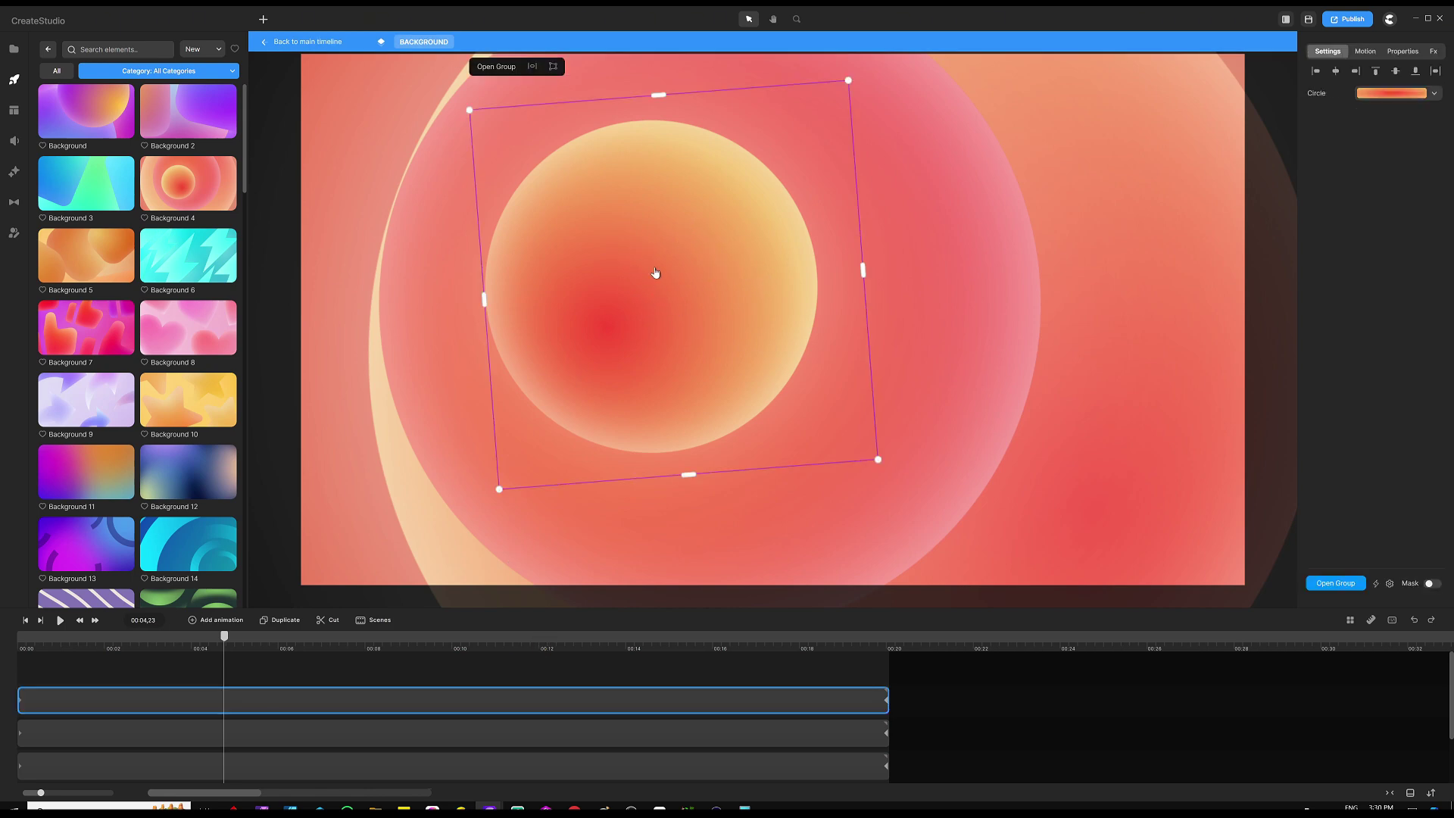
{"action": "left_click", "coordinate": [1380, 94]}
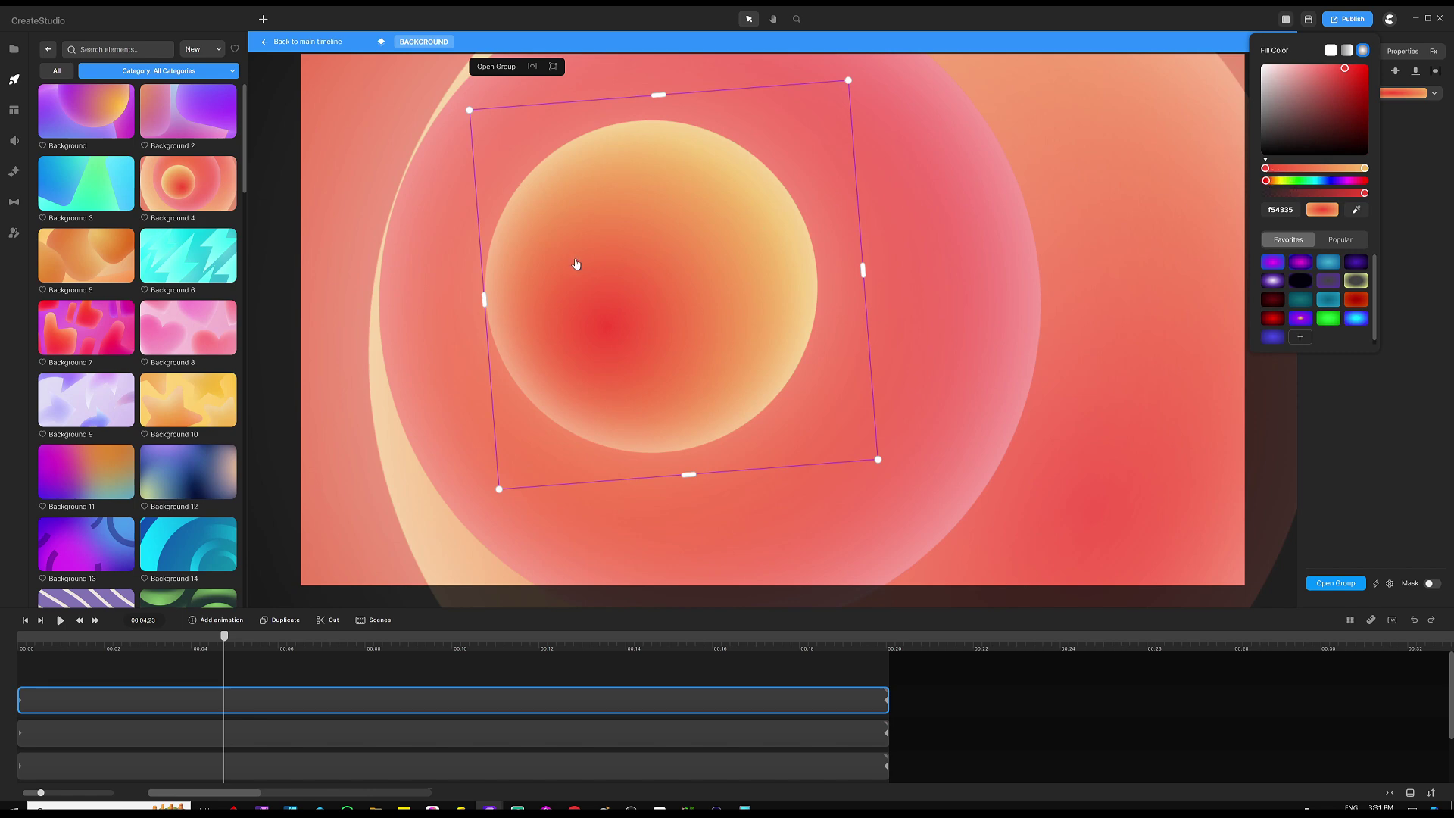
{"action": "left_click", "coordinate": [1297, 181]}
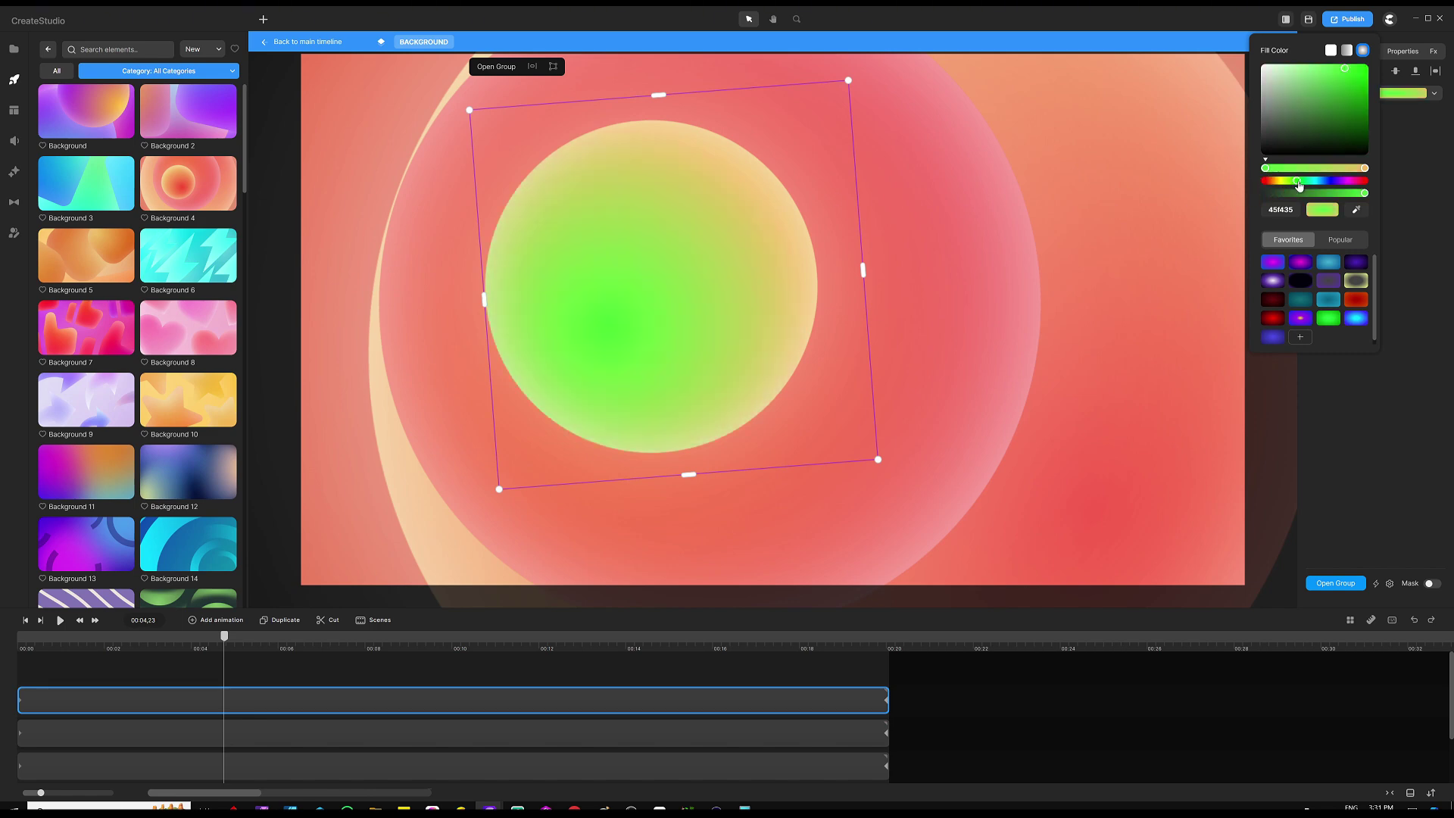
{"action": "left_click", "coordinate": [1364, 169]}
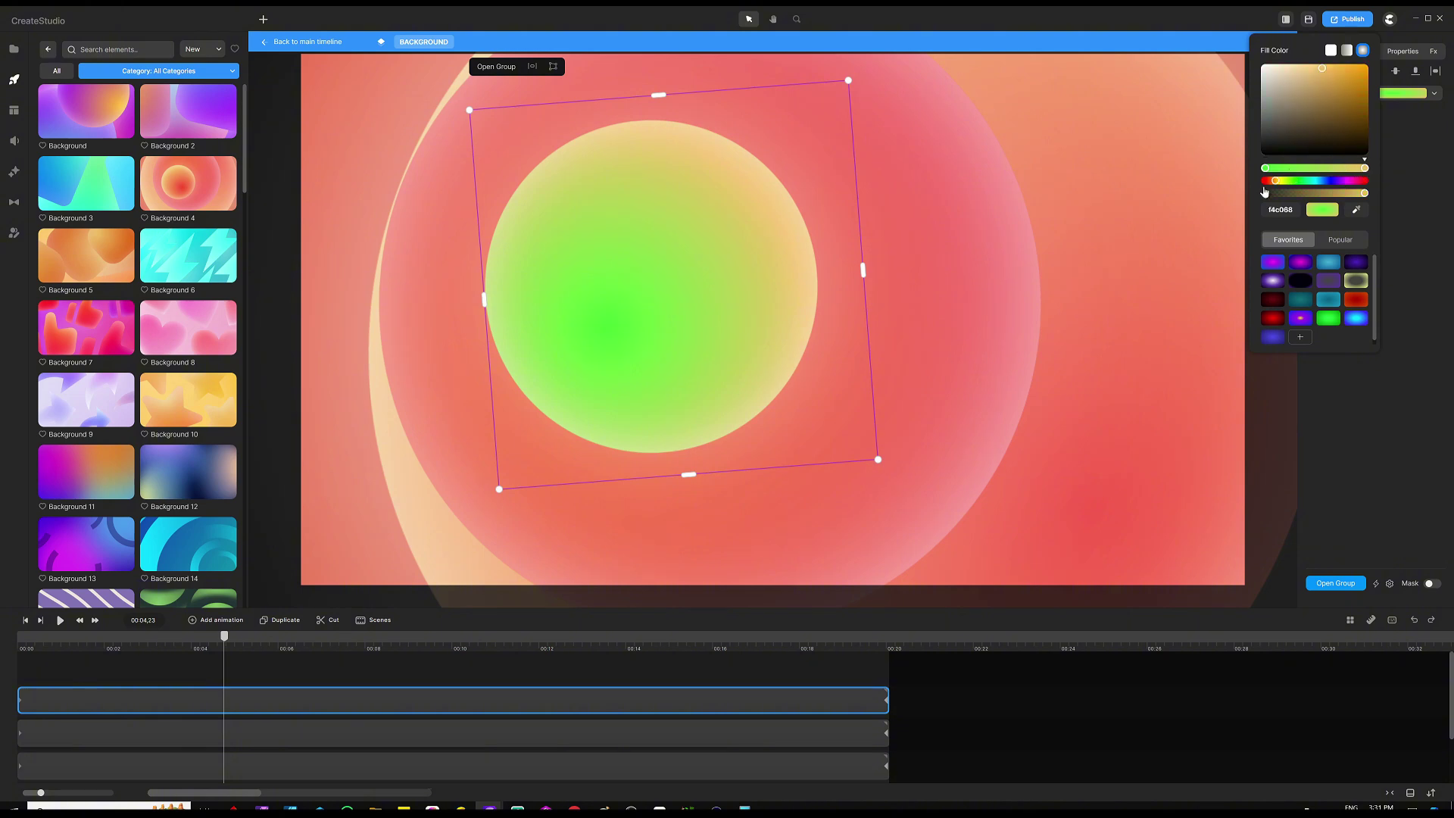
{"action": "left_click_drag", "start_coordinate": [1279, 188], "coordinate": [1285, 187]}
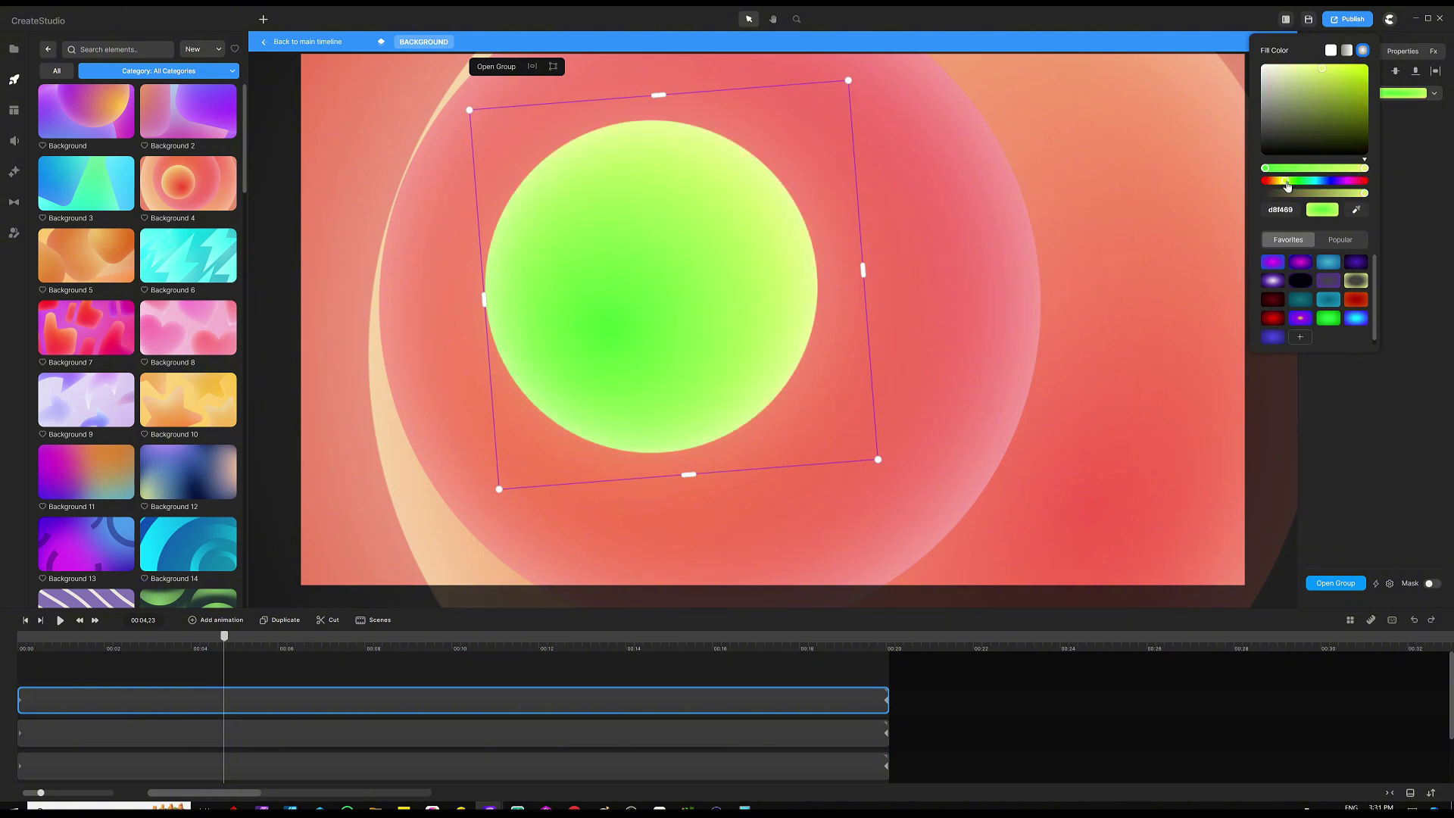
{"action": "left_click_drag", "start_coordinate": [1337, 102], "coordinate": [1359, 66]}
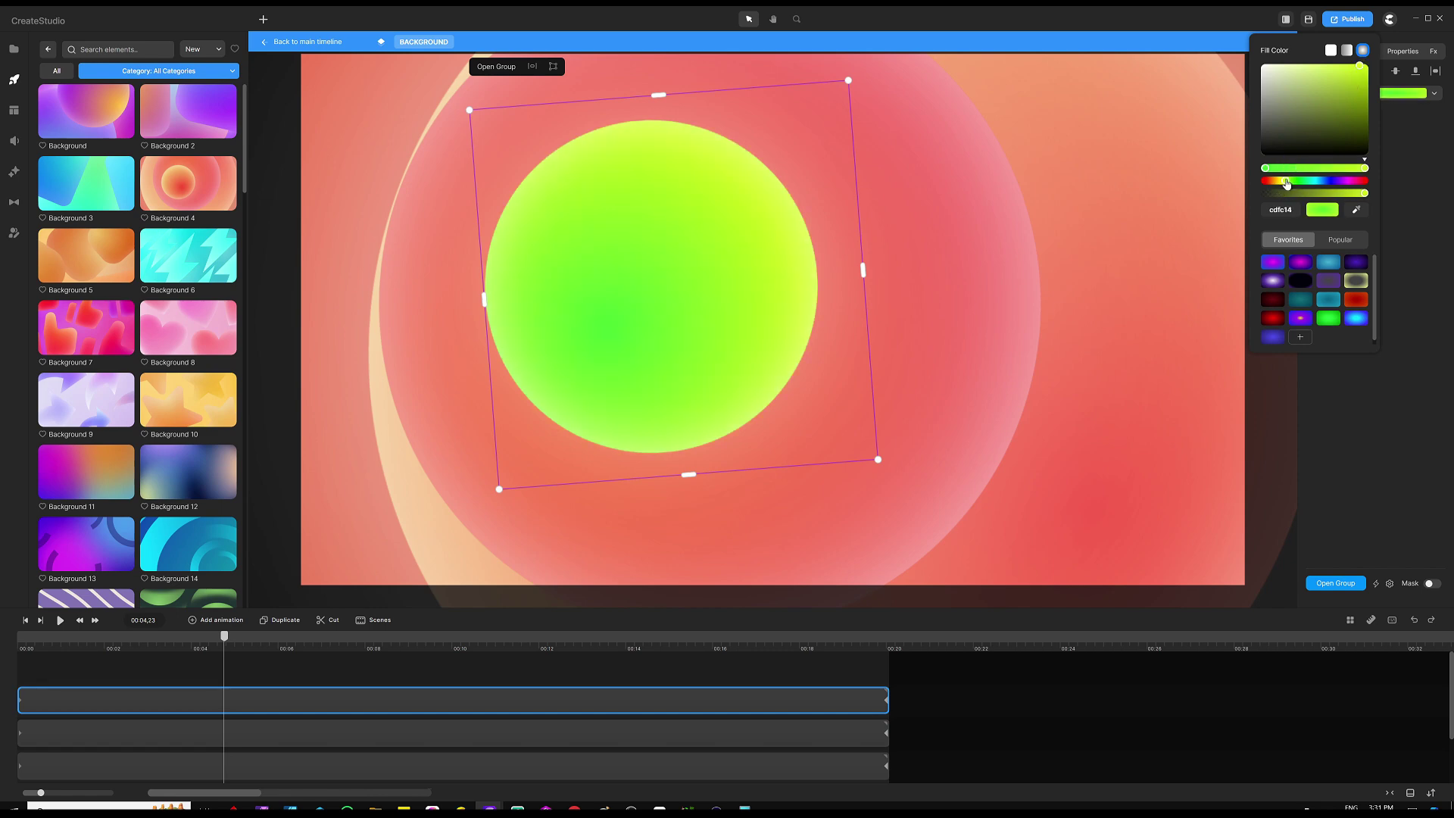
{"action": "left_click_drag", "start_coordinate": [1352, 84], "coordinate": [1364, 76]}
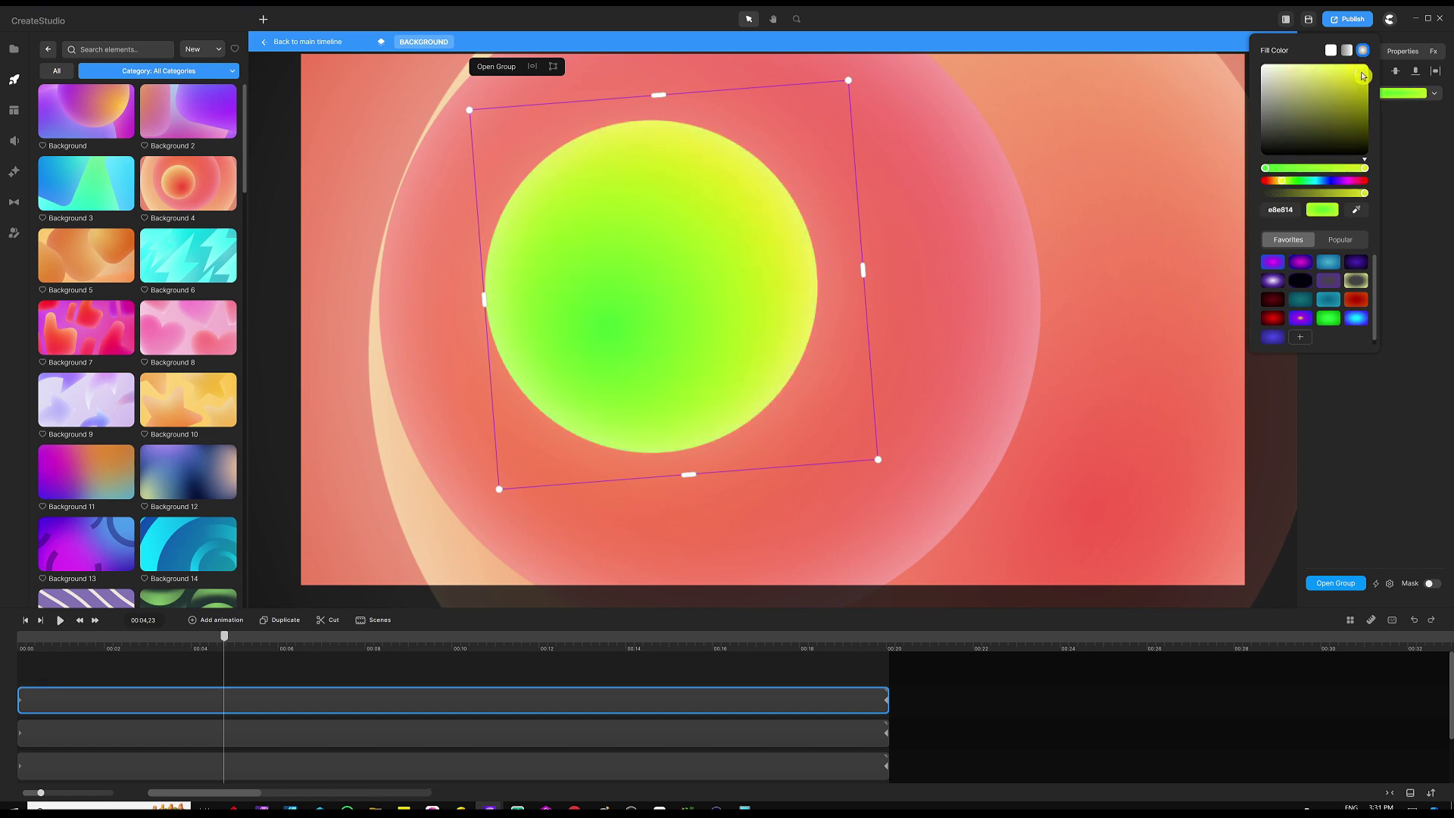
{"action": "left_click", "coordinate": [1431, 201]}
- Recolor the larger circle around the centre with a radial gradient from bright green to dark yellowish green
{"action": "left_click", "coordinate": [987, 191]}
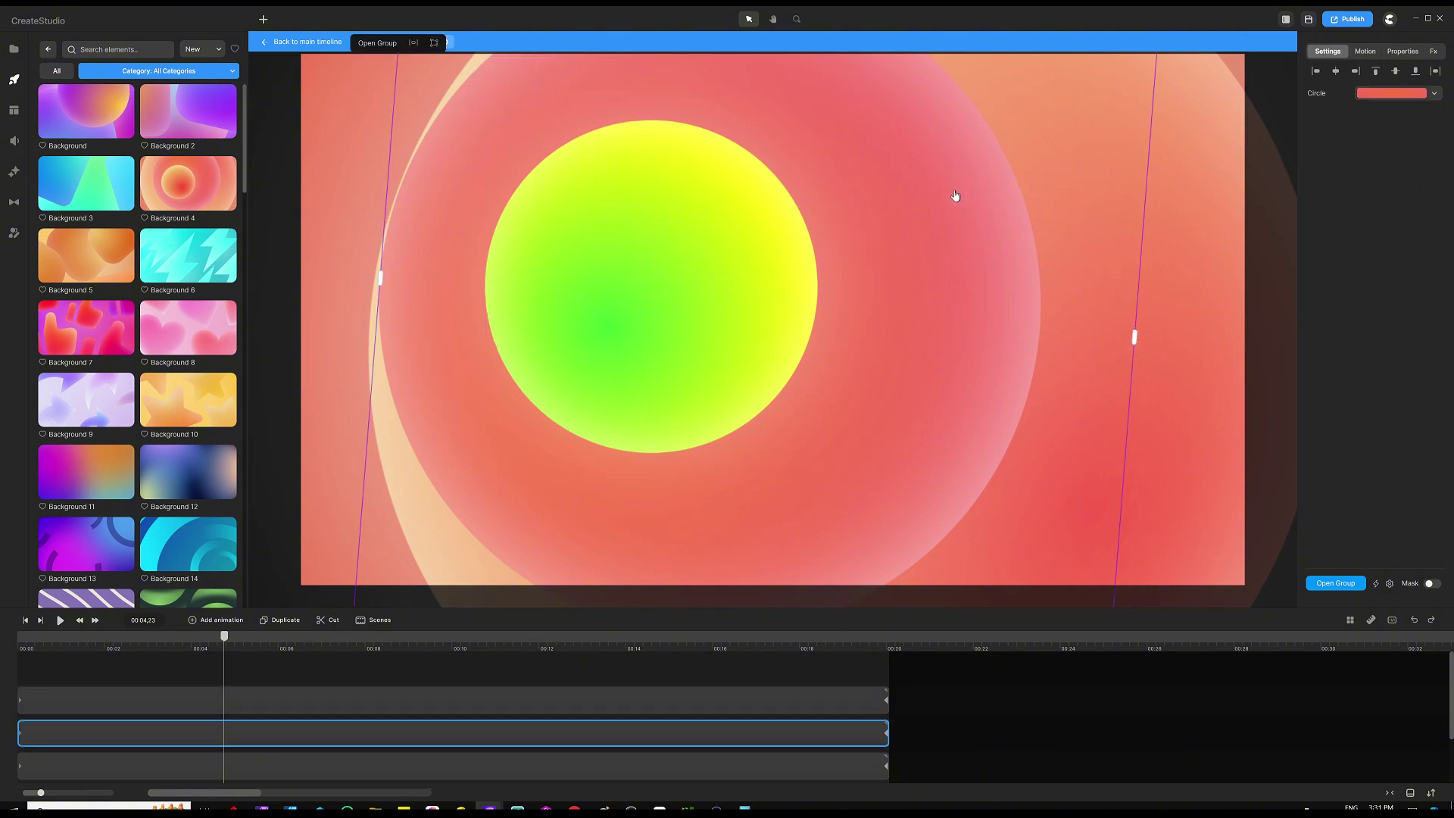
{"action": "left_click", "coordinate": [1375, 97]}
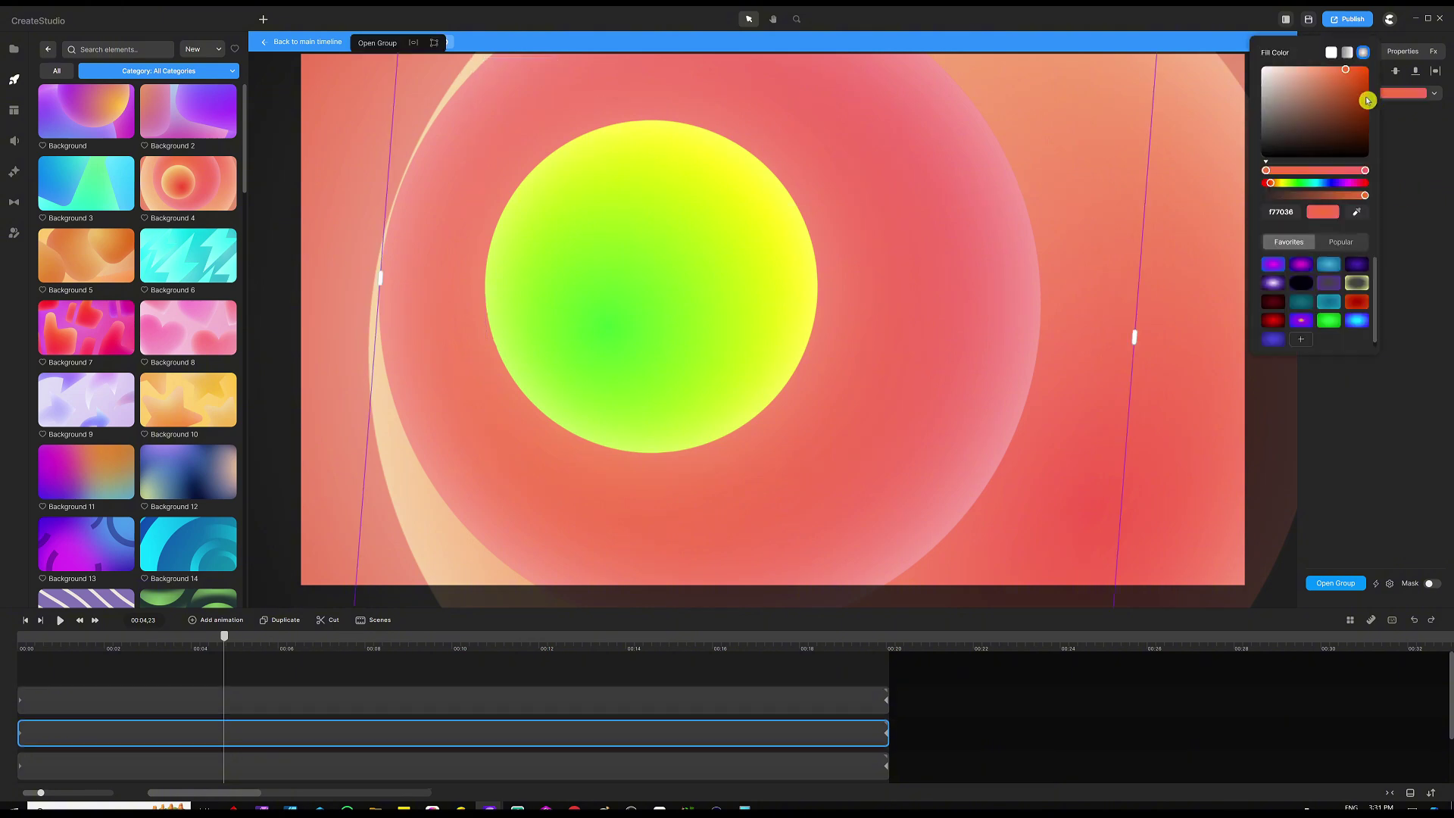
{"action": "left_click_drag", "start_coordinate": [1270, 182], "coordinate": [1303, 183]}
{"action": "left_click_drag", "start_coordinate": [1335, 97], "coordinate": [1357, 77]}
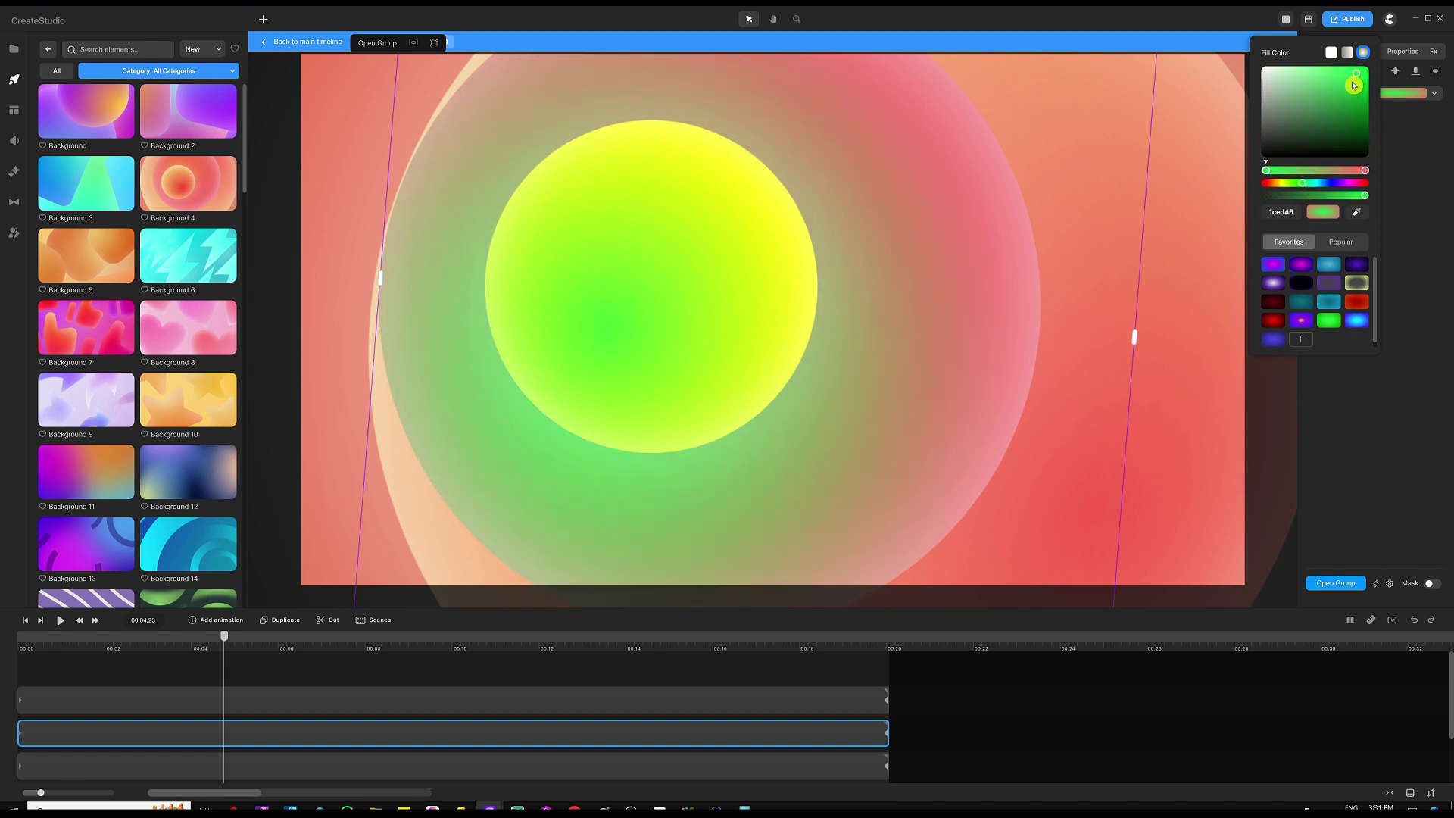
{"action": "left_click", "coordinate": [1364, 170]}
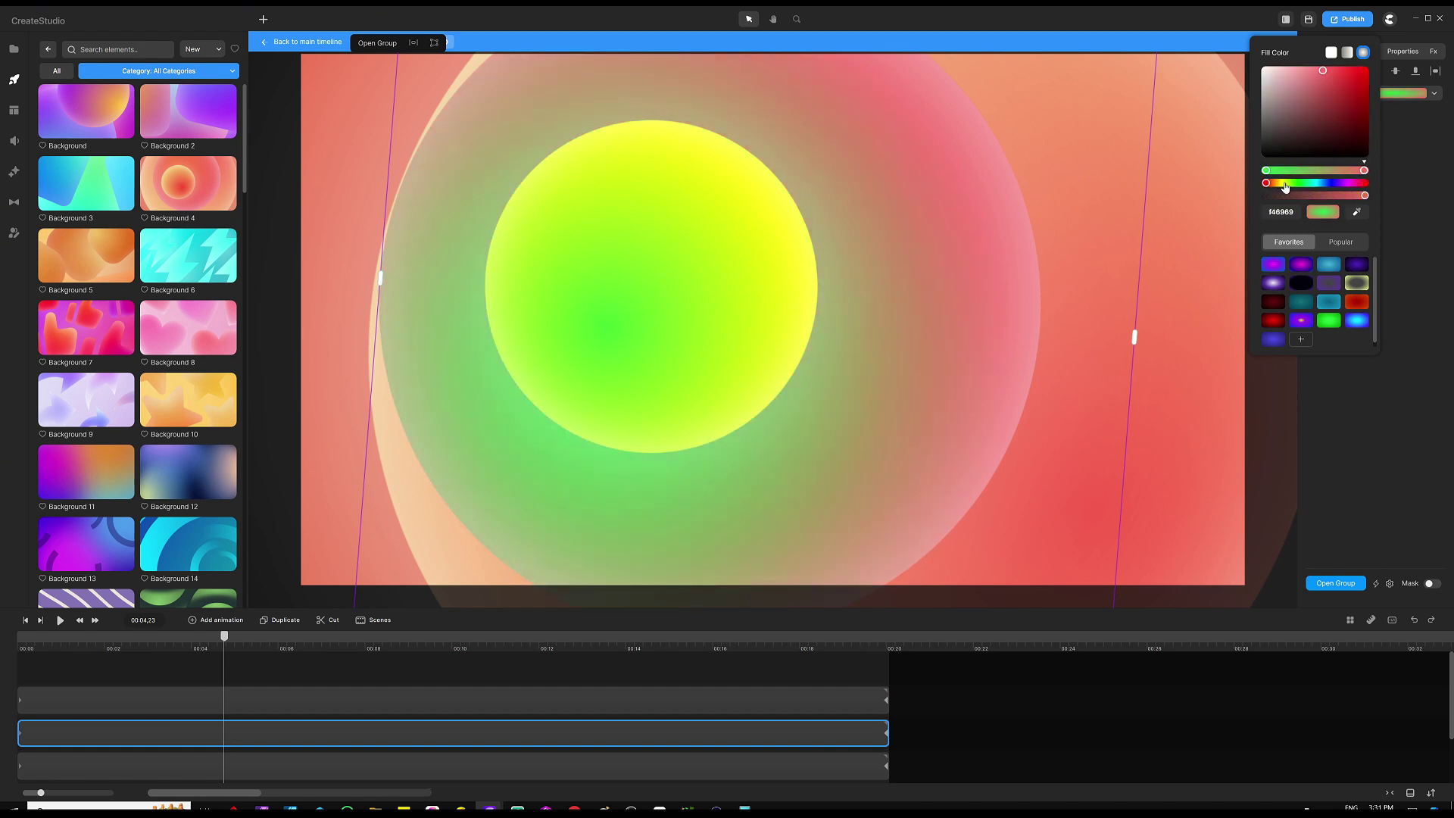
{"action": "left_click", "coordinate": [1291, 184]}
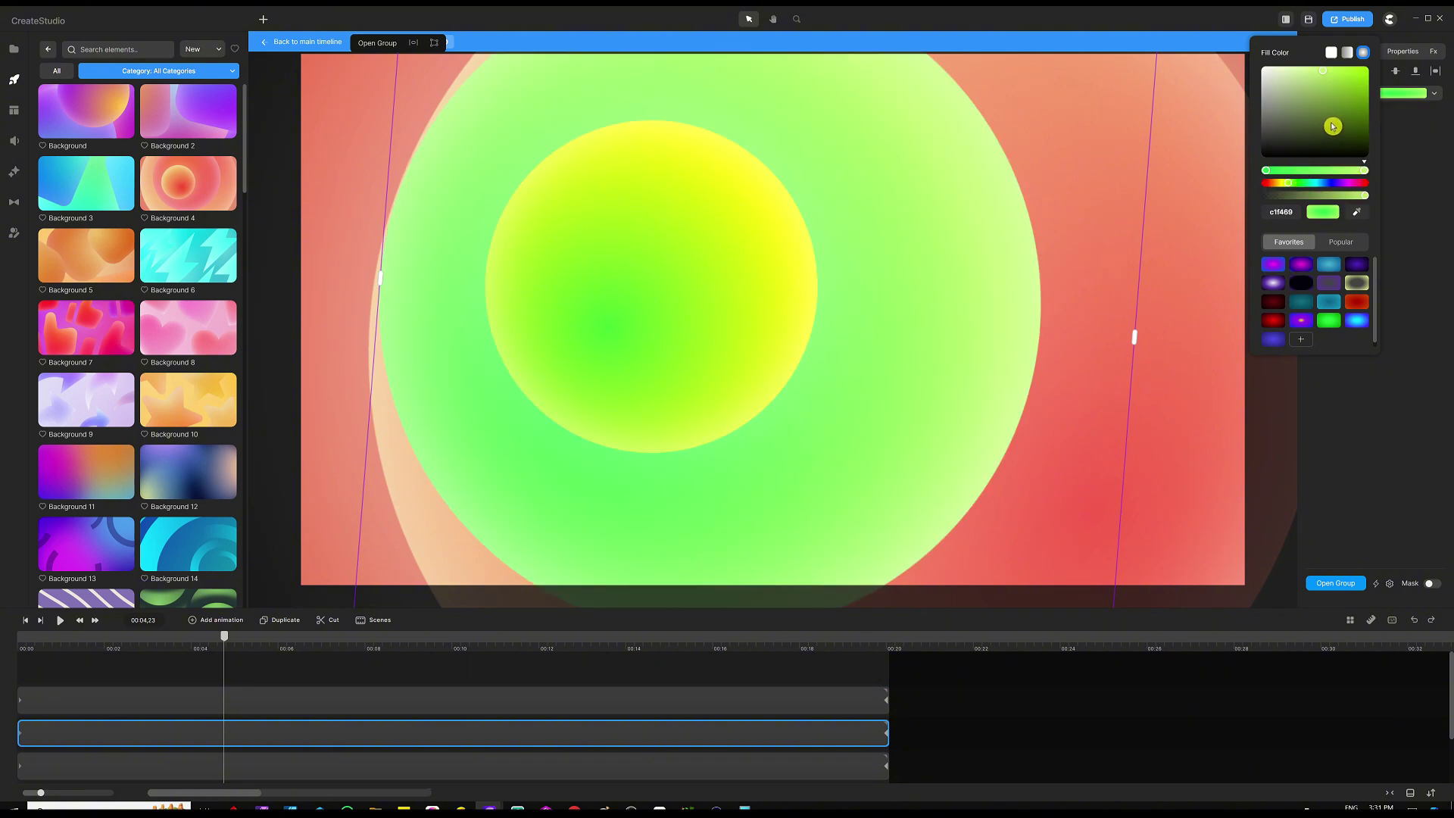
{"action": "left_click", "coordinate": [1361, 103]}
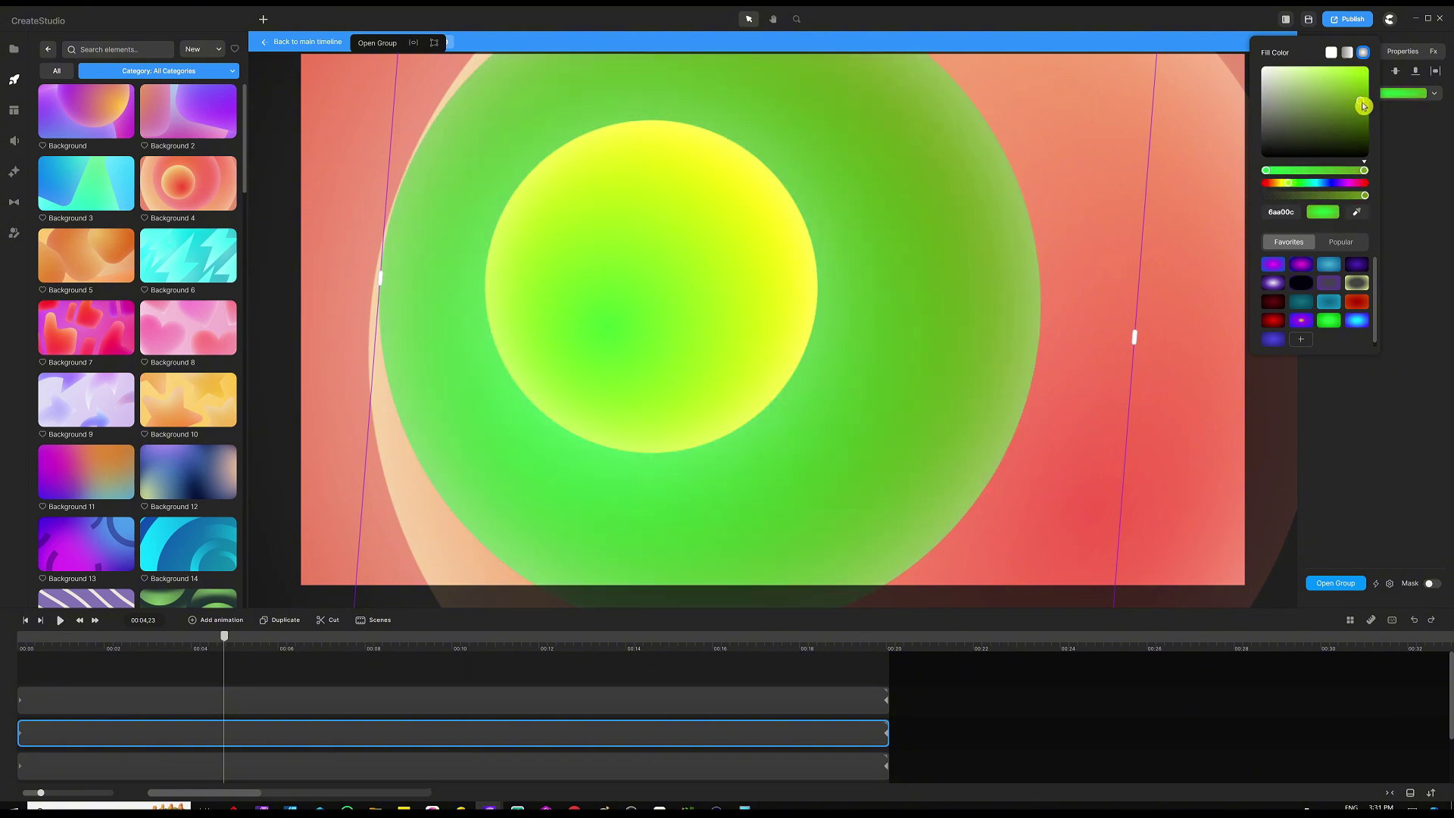
{"action": "left_click", "coordinate": [1429, 242]}
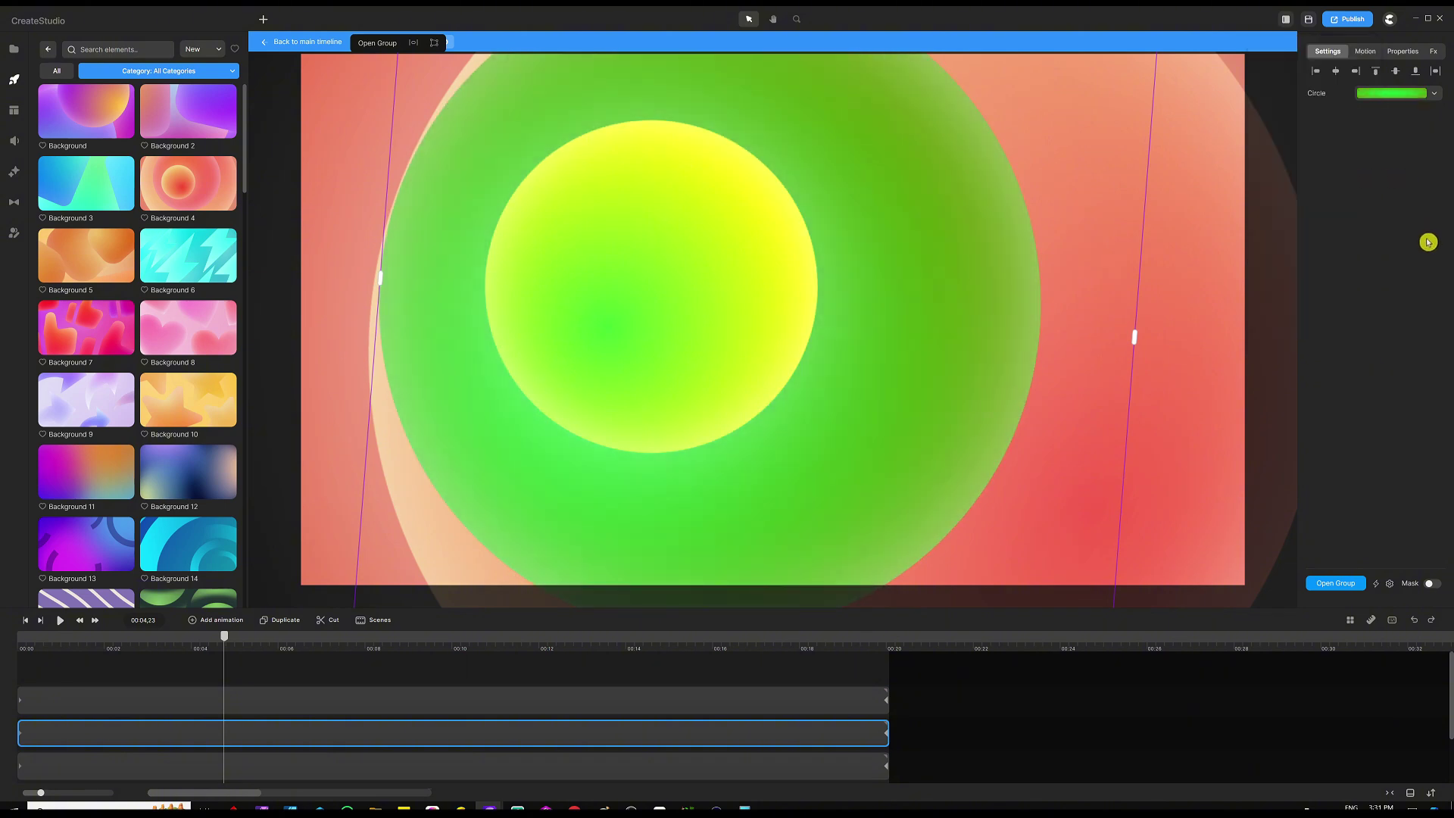
- Return to the main timeline and delete the background clip
{"action": "left_click", "coordinate": [460, 633]}
{"action": "left_click", "coordinate": [299, 38]}
{"action": "left_click", "coordinate": [521, 691]}
{"action": "key", "text": "Delete"}
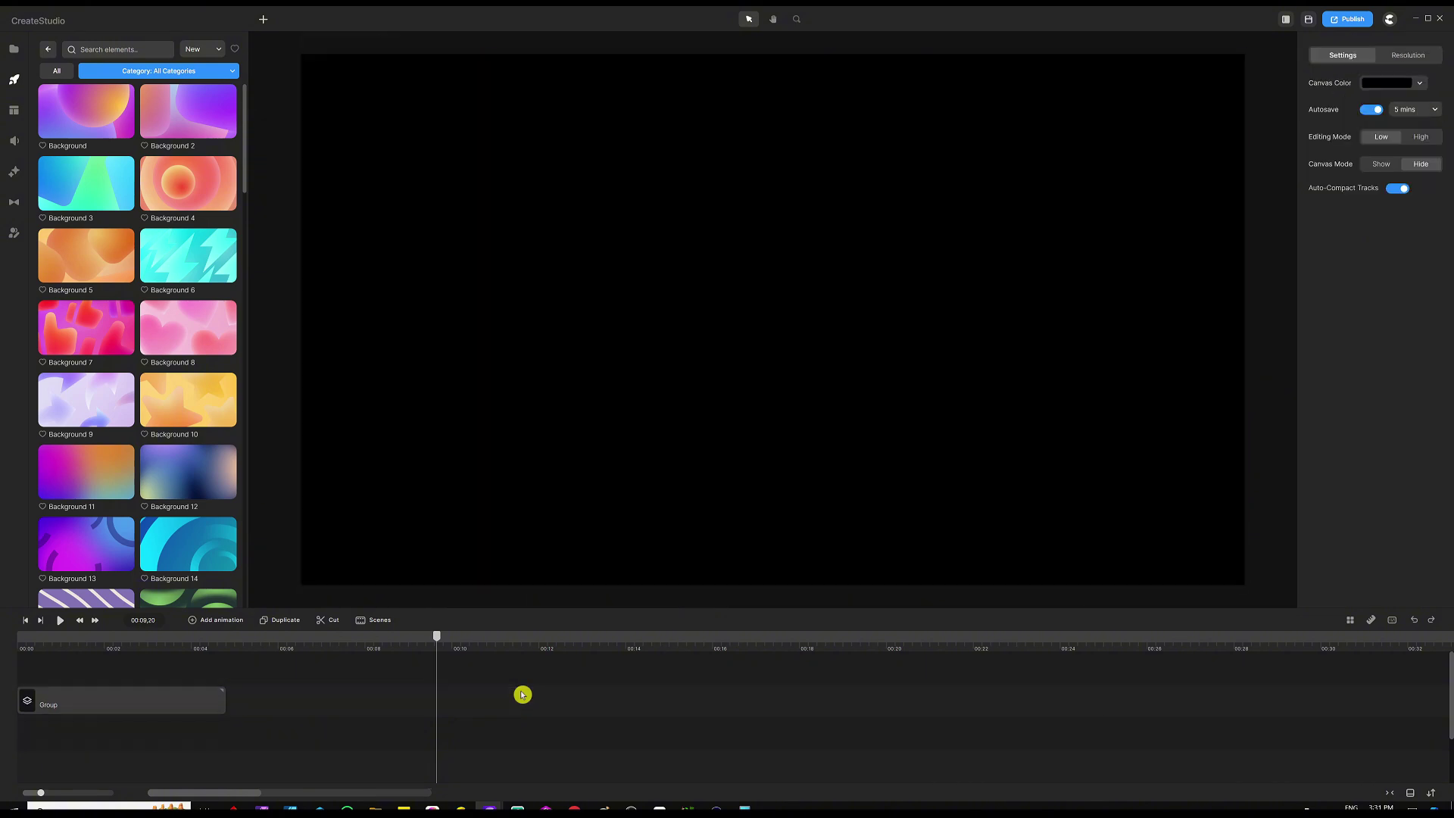
- Move the playhead to 00:06,24, filter the elements to the Social Media category and browse down to Social Media 50
{"action": "left_click", "coordinate": [310, 640]}
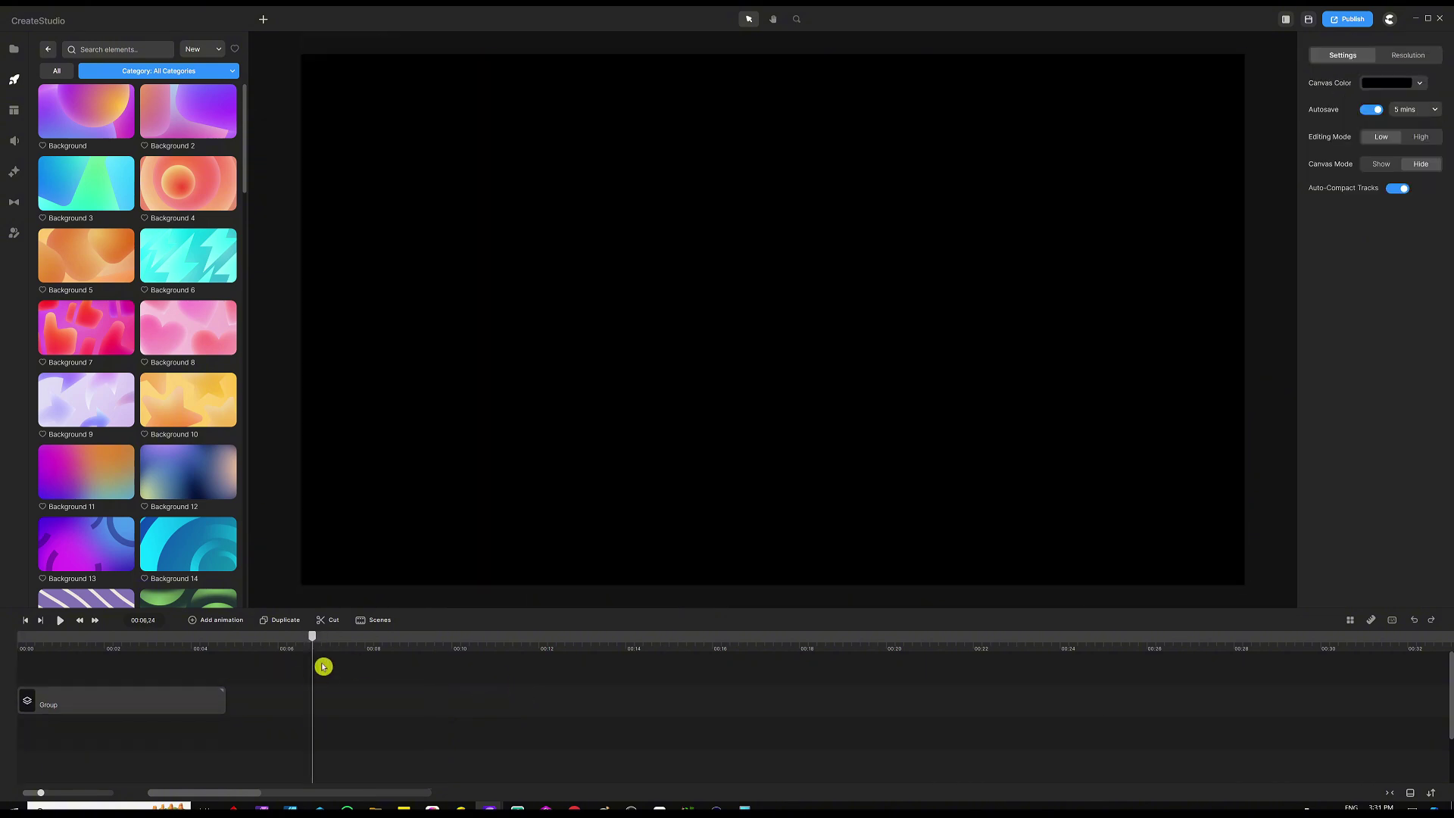
{"action": "scroll", "coordinate": [112, 307], "scroll_direction": "down", "scroll_amount": 3}
{"action": "scroll", "coordinate": [121, 227], "scroll_direction": "up", "scroll_amount": 3}
{"action": "left_click", "coordinate": [148, 73]}
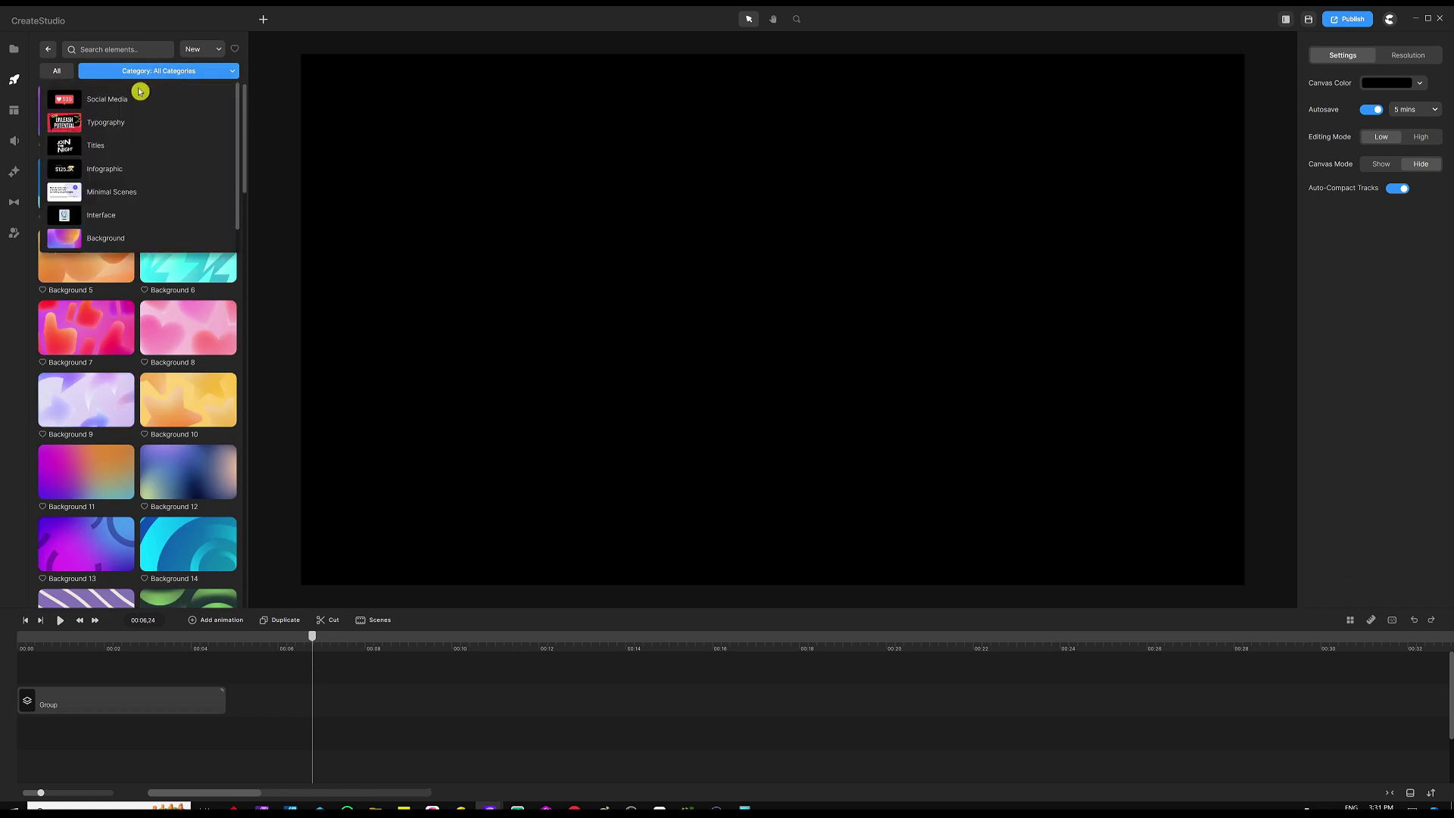
{"action": "left_click", "coordinate": [139, 98]}
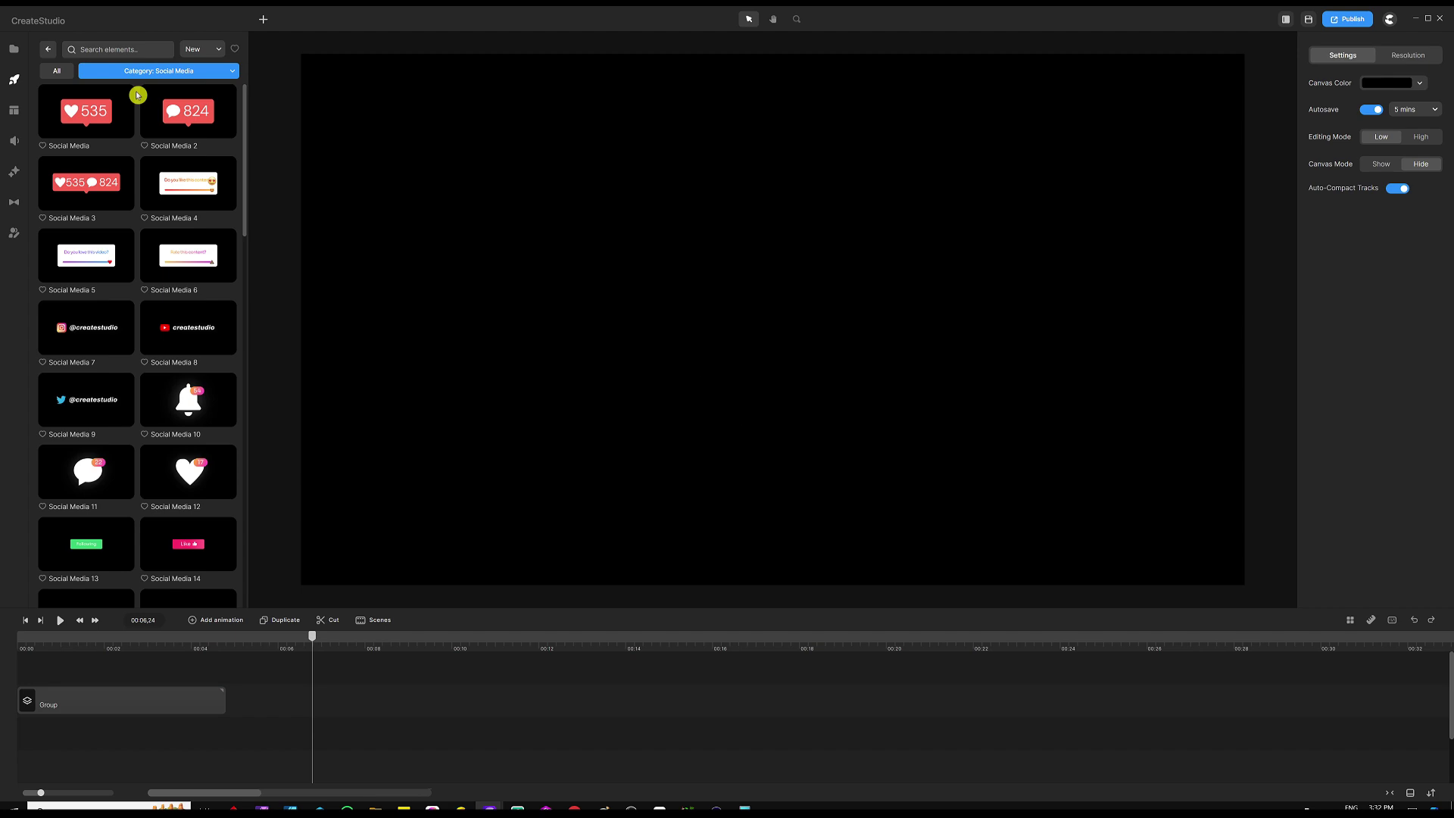
{"action": "scroll", "coordinate": [137, 338], "scroll_direction": "down", "scroll_amount": 10}
{"action": "scroll", "coordinate": [133, 350], "scroll_direction": "down", "scroll_amount": 7}
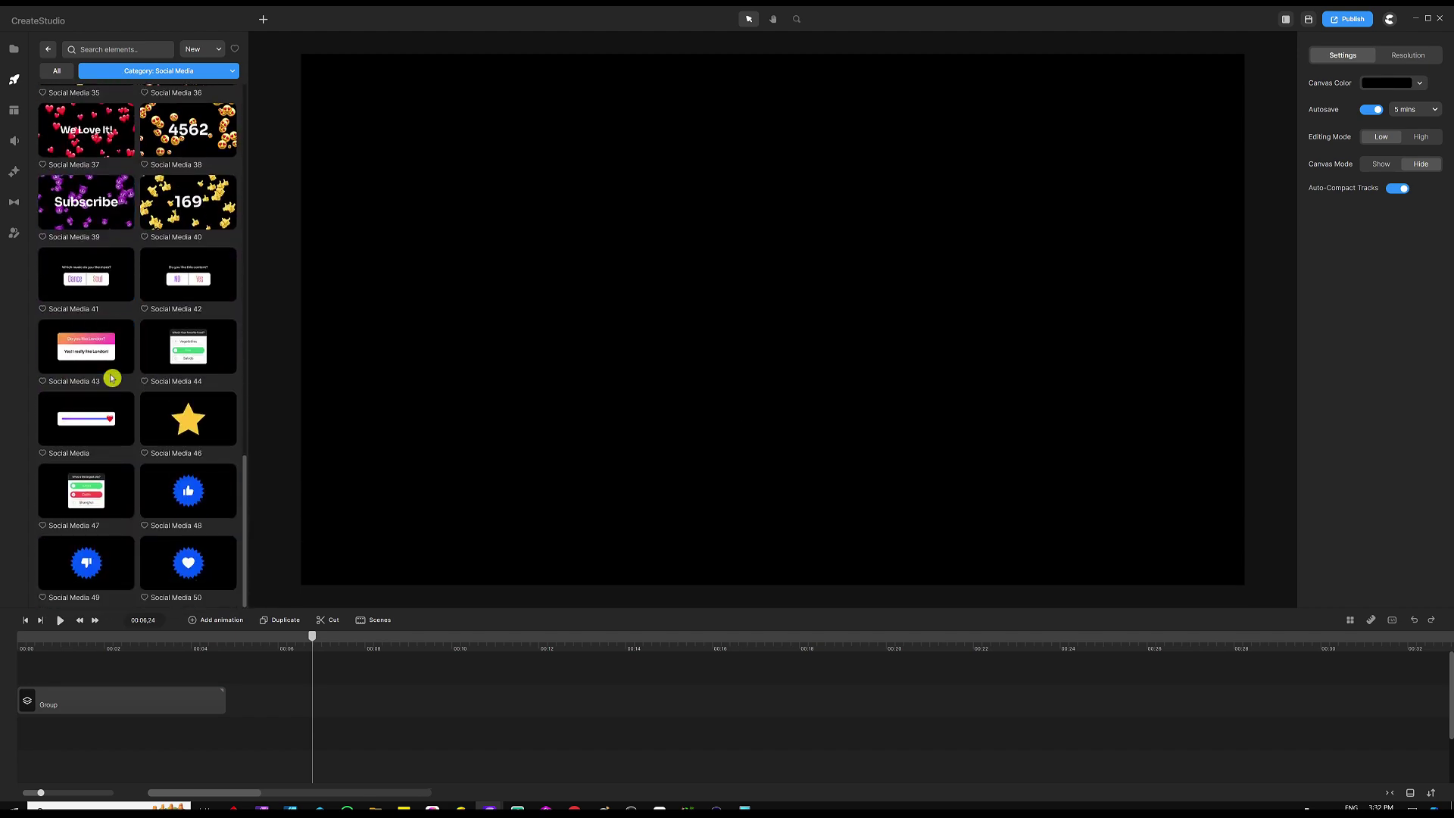
- Add the Social Media 26 element to the canvas and preview it with the playhead at 00:10,10
{"action": "scroll", "coordinate": [135, 354], "scroll_direction": "up", "scroll_amount": 7}
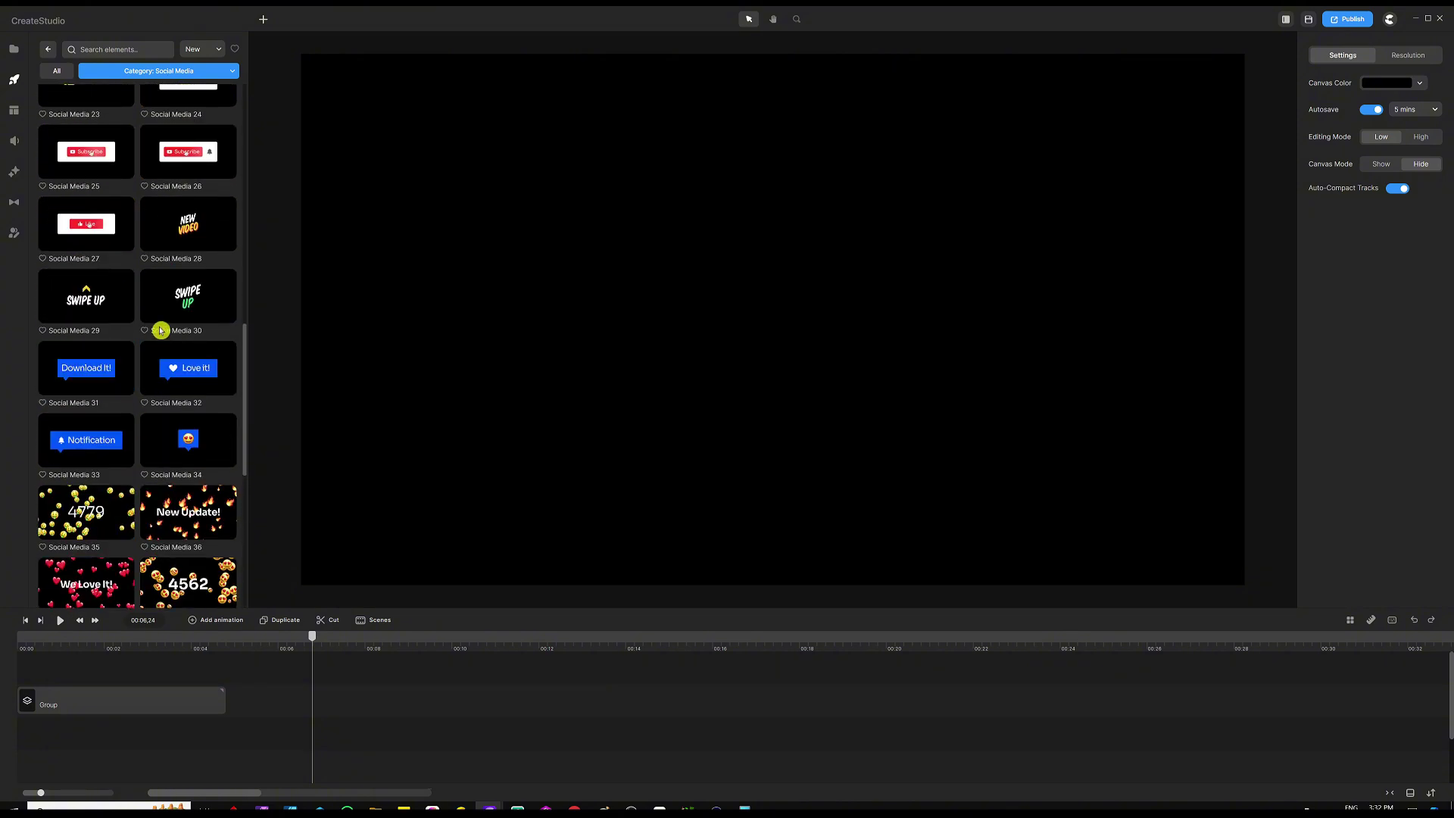
{"action": "scroll", "coordinate": [160, 330], "scroll_direction": "up", "scroll_amount": 3}
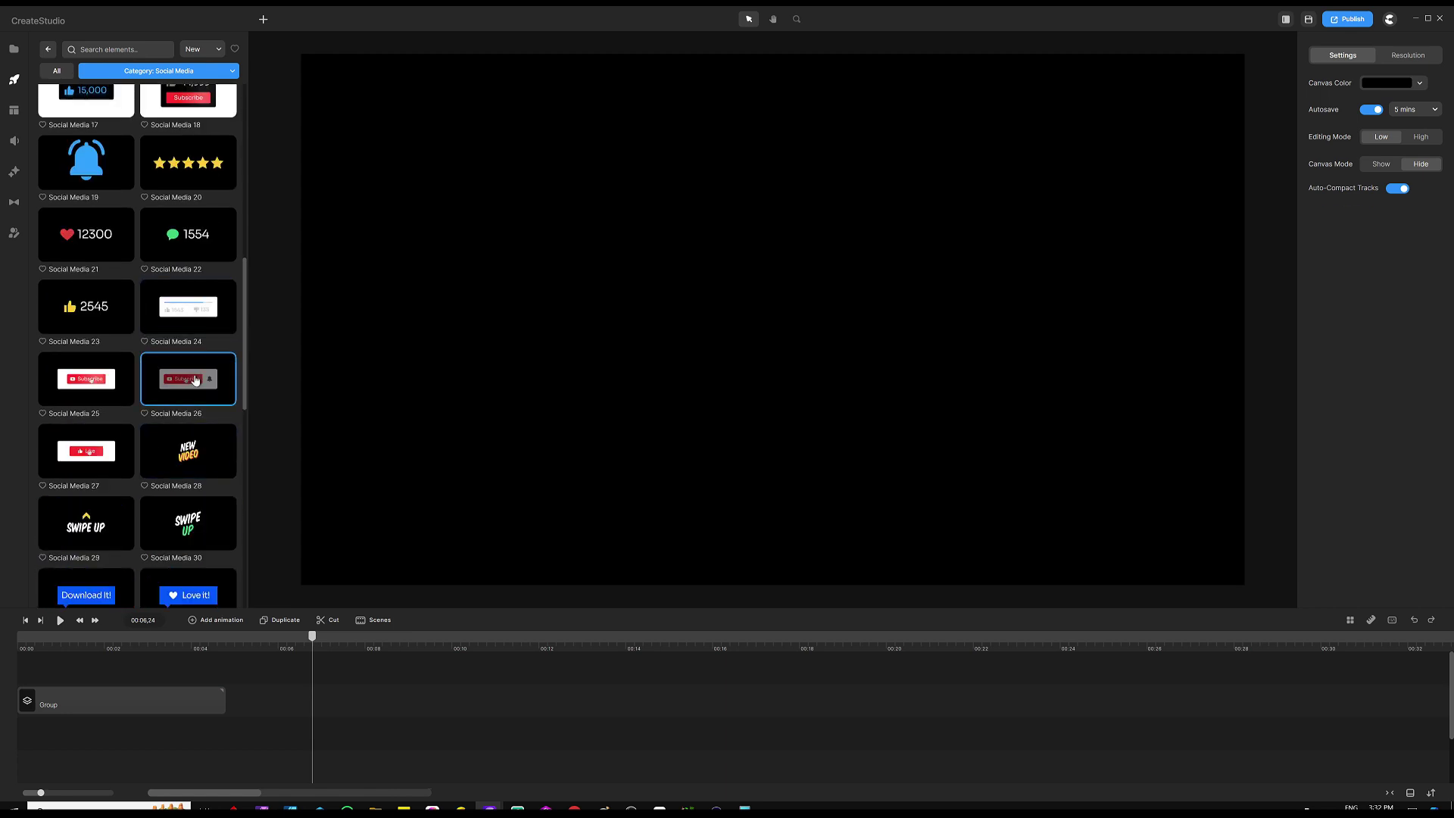
{"action": "left_click_drag", "start_coordinate": [192, 380], "coordinate": [464, 387]}
{"action": "left_click", "coordinate": [348, 655]}
{"action": "left_click_drag", "start_coordinate": [349, 655], "coordinate": [467, 640]}
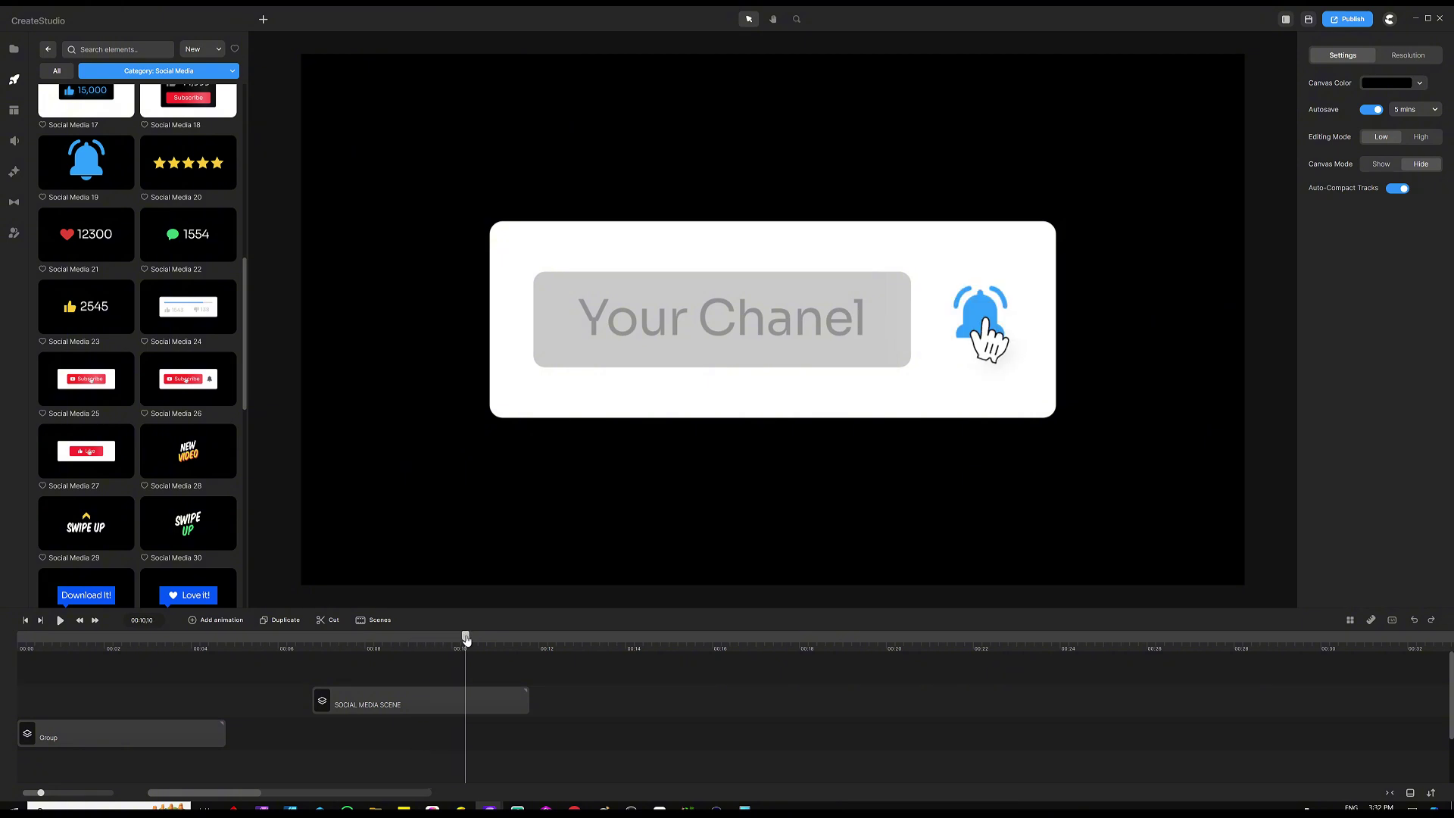
- Delete the SOCIAL MEDIA SCENE clip from the timeline
{"action": "left_click", "coordinate": [442, 644]}
{"action": "left_click", "coordinate": [420, 642]}
{"action": "left_click", "coordinate": [422, 703]}
{"action": "key", "text": "Delete"}
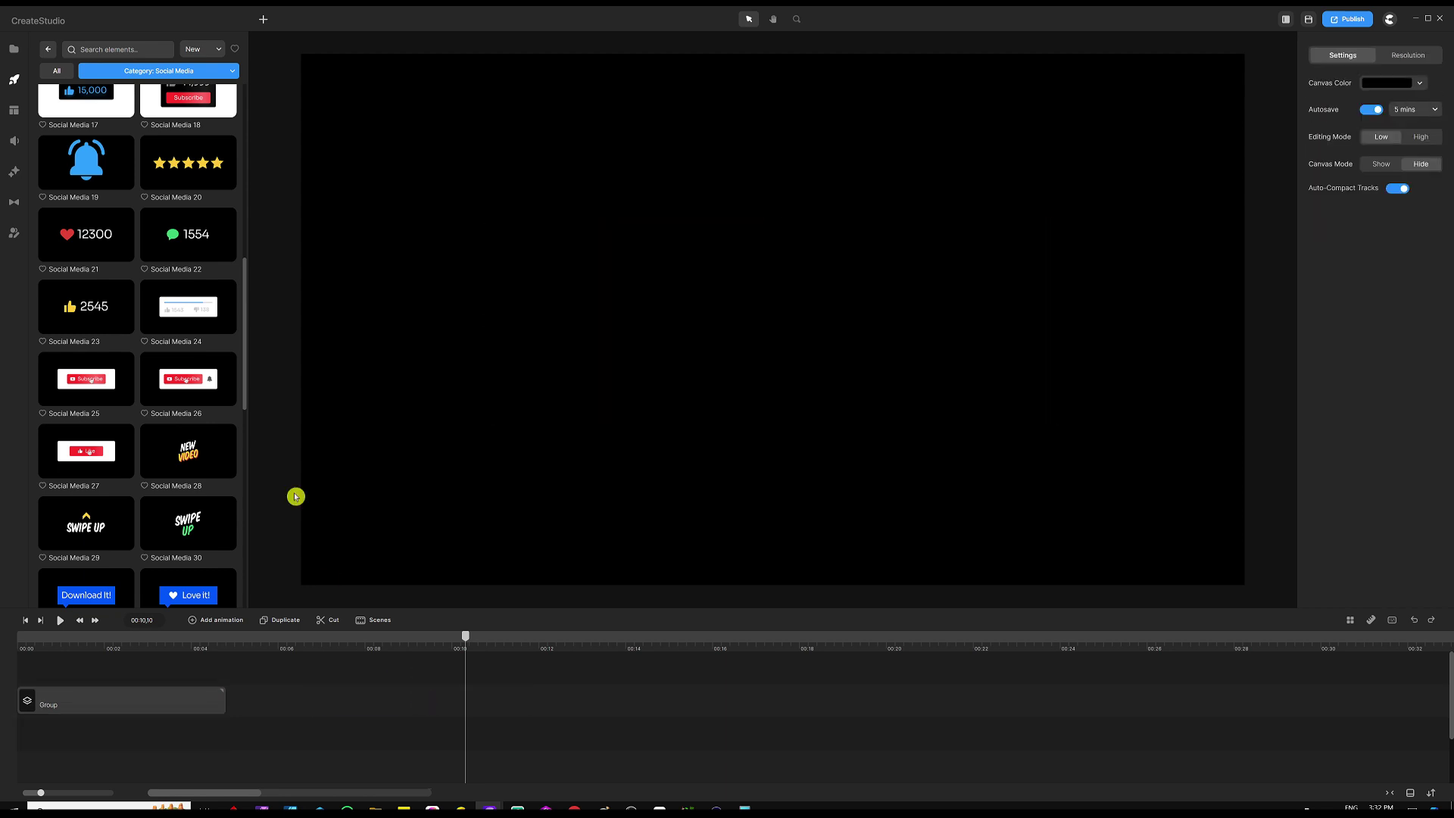
- Browse the Social Media elements down to Social Media 50 and back to the first ones
{"action": "scroll", "coordinate": [120, 374], "scroll_direction": "down", "scroll_amount": 2}
{"action": "scroll", "coordinate": [119, 380], "scroll_direction": "down", "scroll_amount": 5}
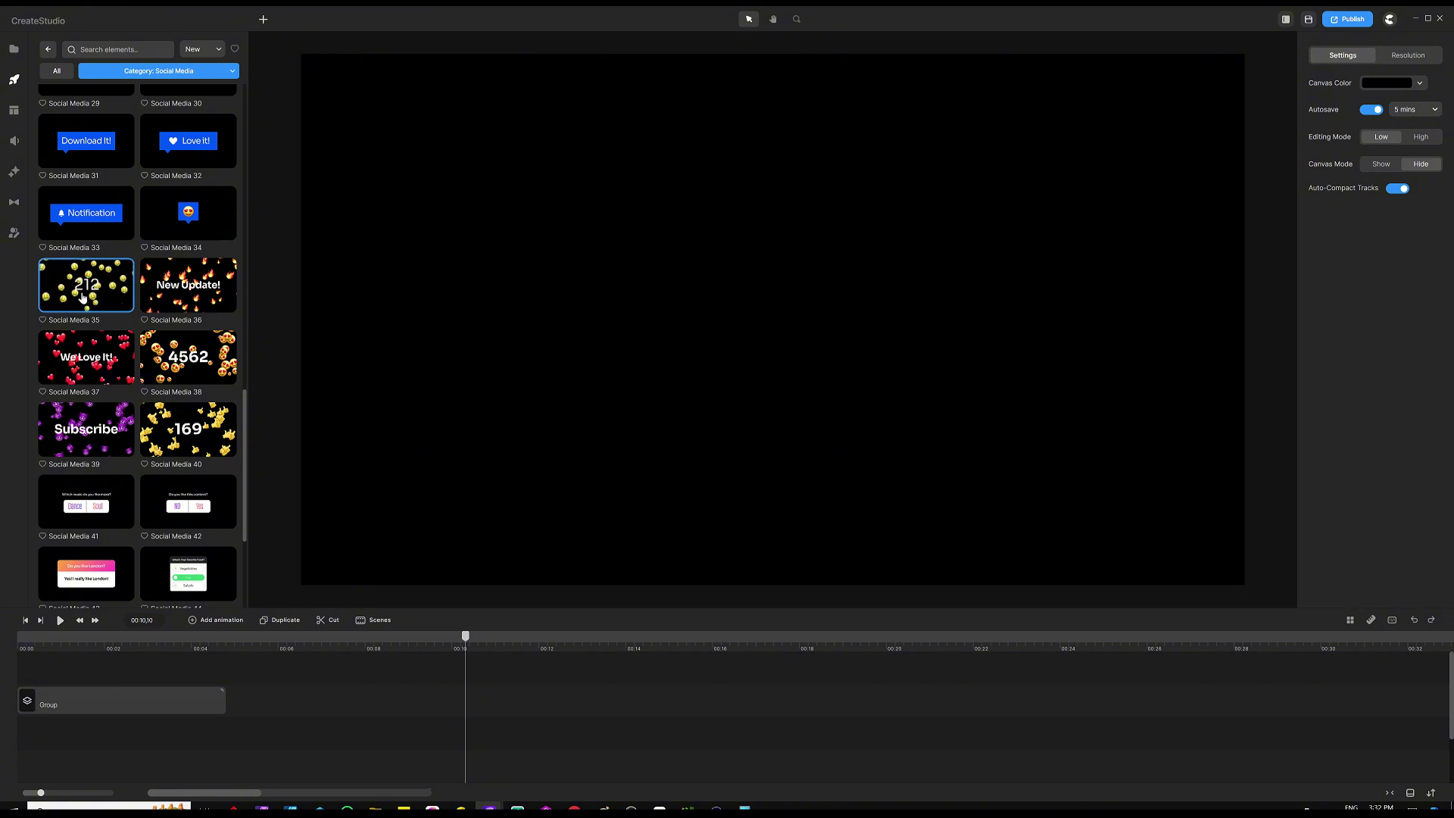
{"action": "scroll", "coordinate": [98, 364], "scroll_direction": "down", "scroll_amount": 3}
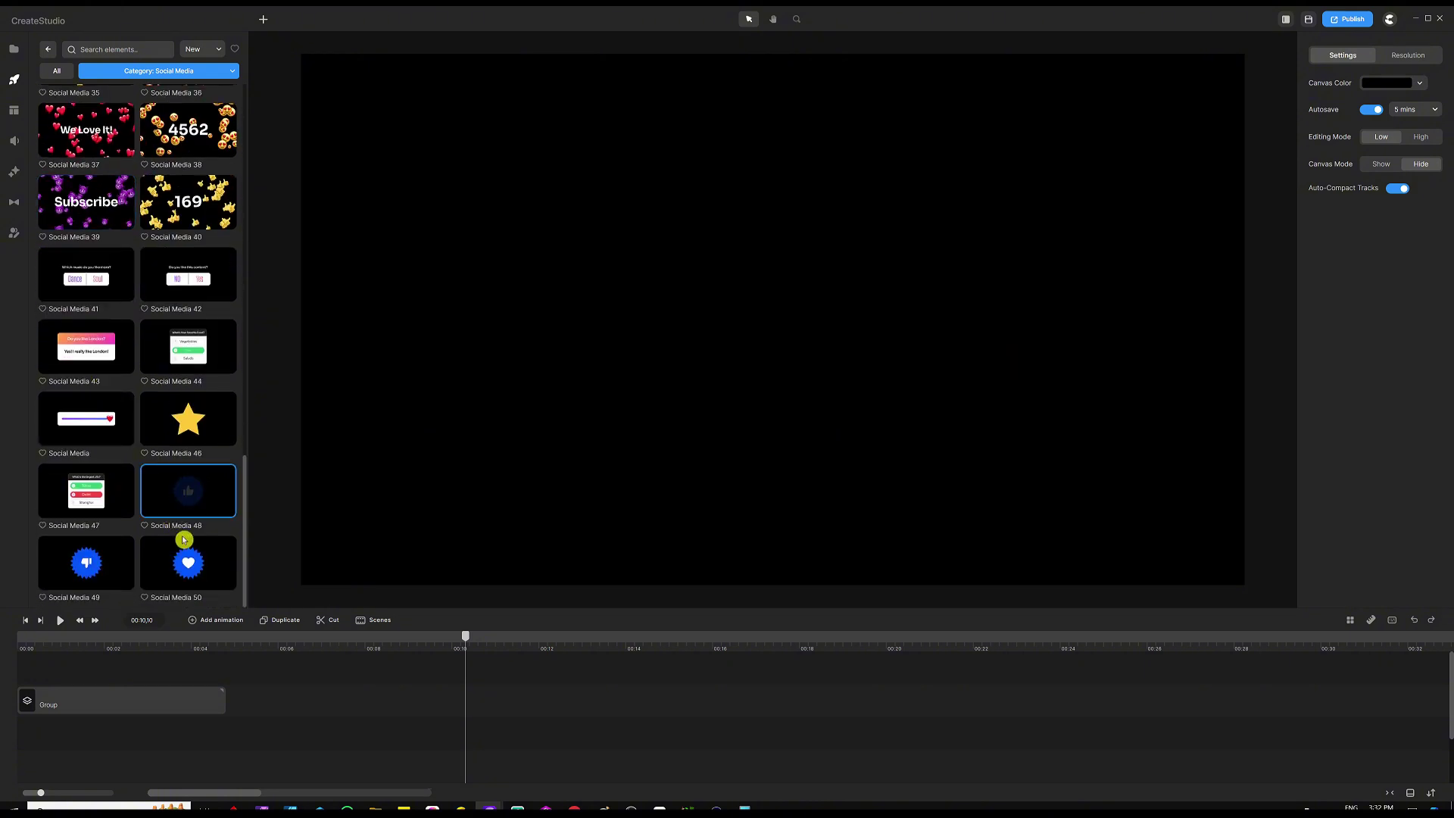
{"action": "scroll", "coordinate": [155, 425], "scroll_direction": "up", "scroll_amount": 9}
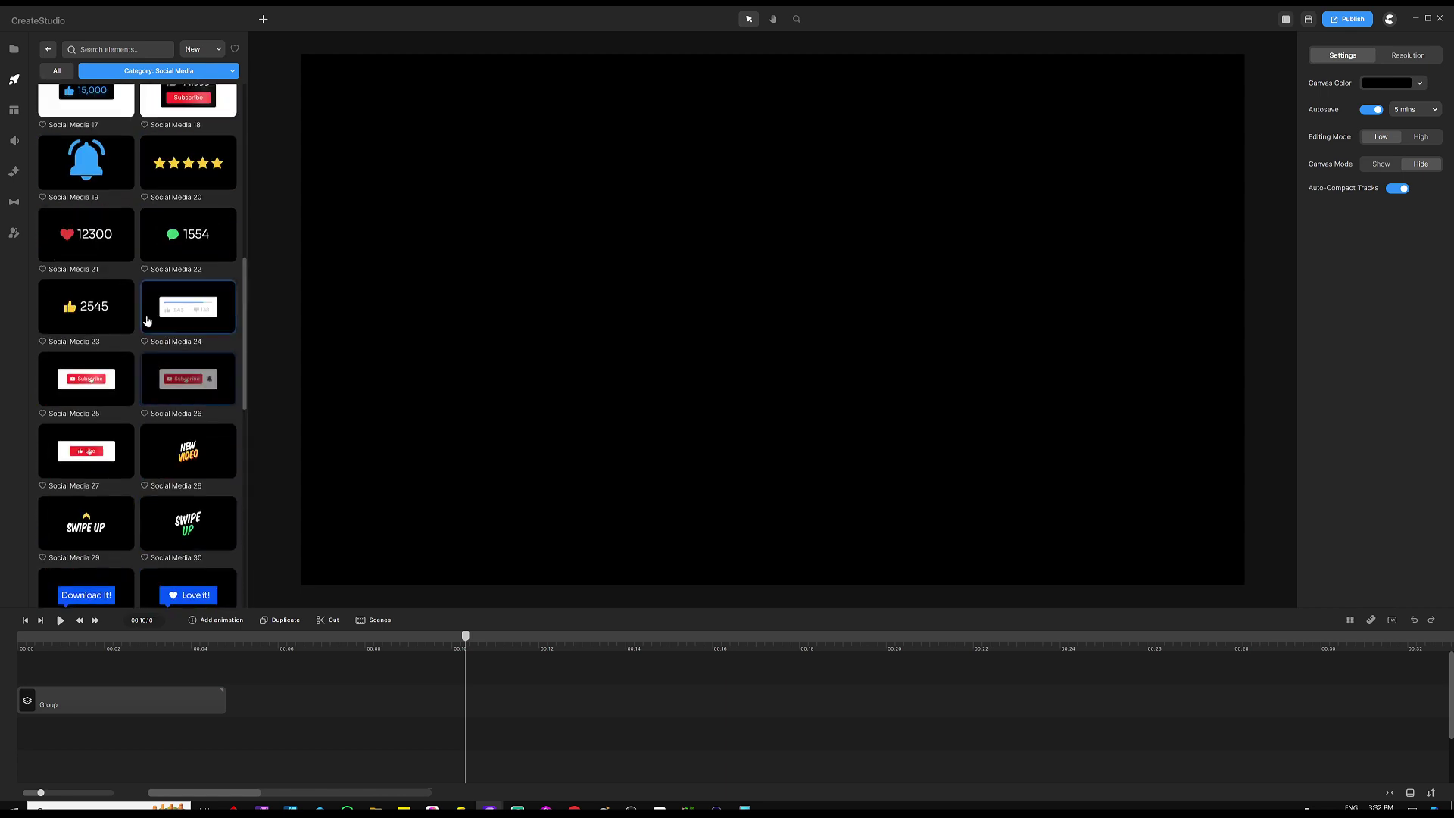
{"action": "scroll", "coordinate": [146, 322], "scroll_direction": "up", "scroll_amount": 9}
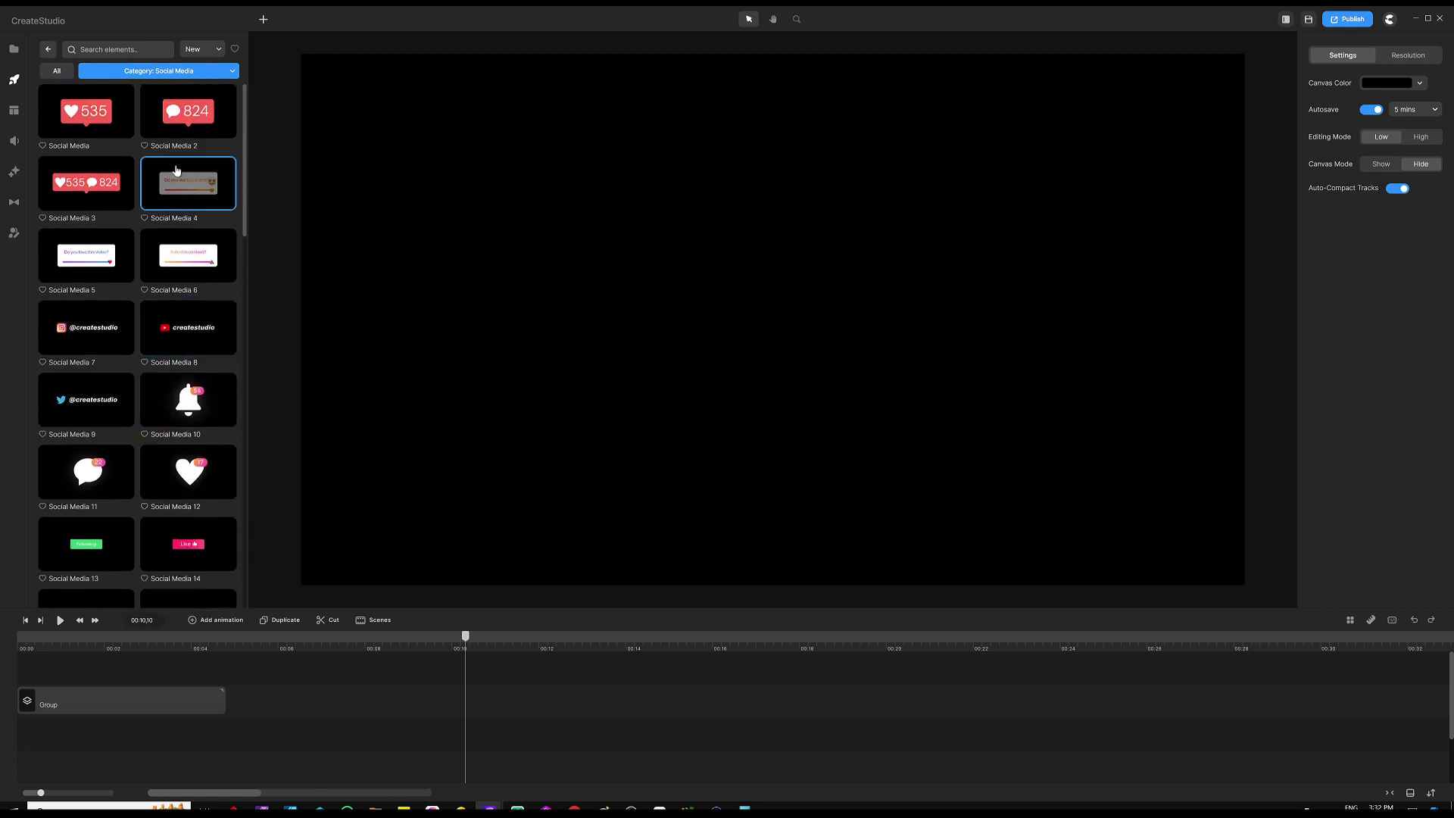
- Filter the elements to the Interface category and look through them down to Interface 50
{"action": "left_click", "coordinate": [155, 71]}
{"action": "left_click", "coordinate": [140, 215]}
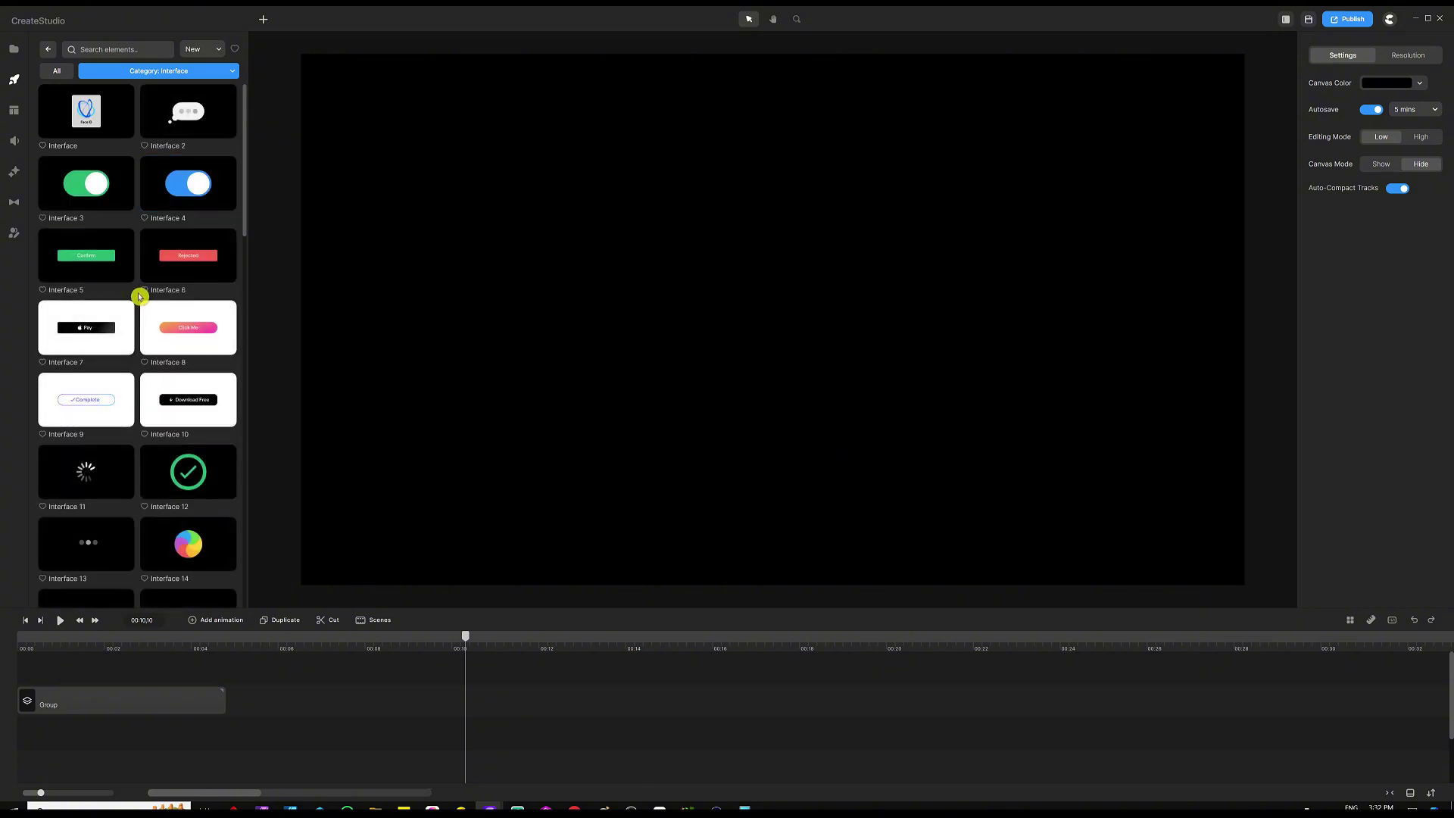
{"action": "scroll", "coordinate": [139, 305], "scroll_direction": "down", "scroll_amount": 3}
{"action": "scroll", "coordinate": [130, 318], "scroll_direction": "down", "scroll_amount": 3}
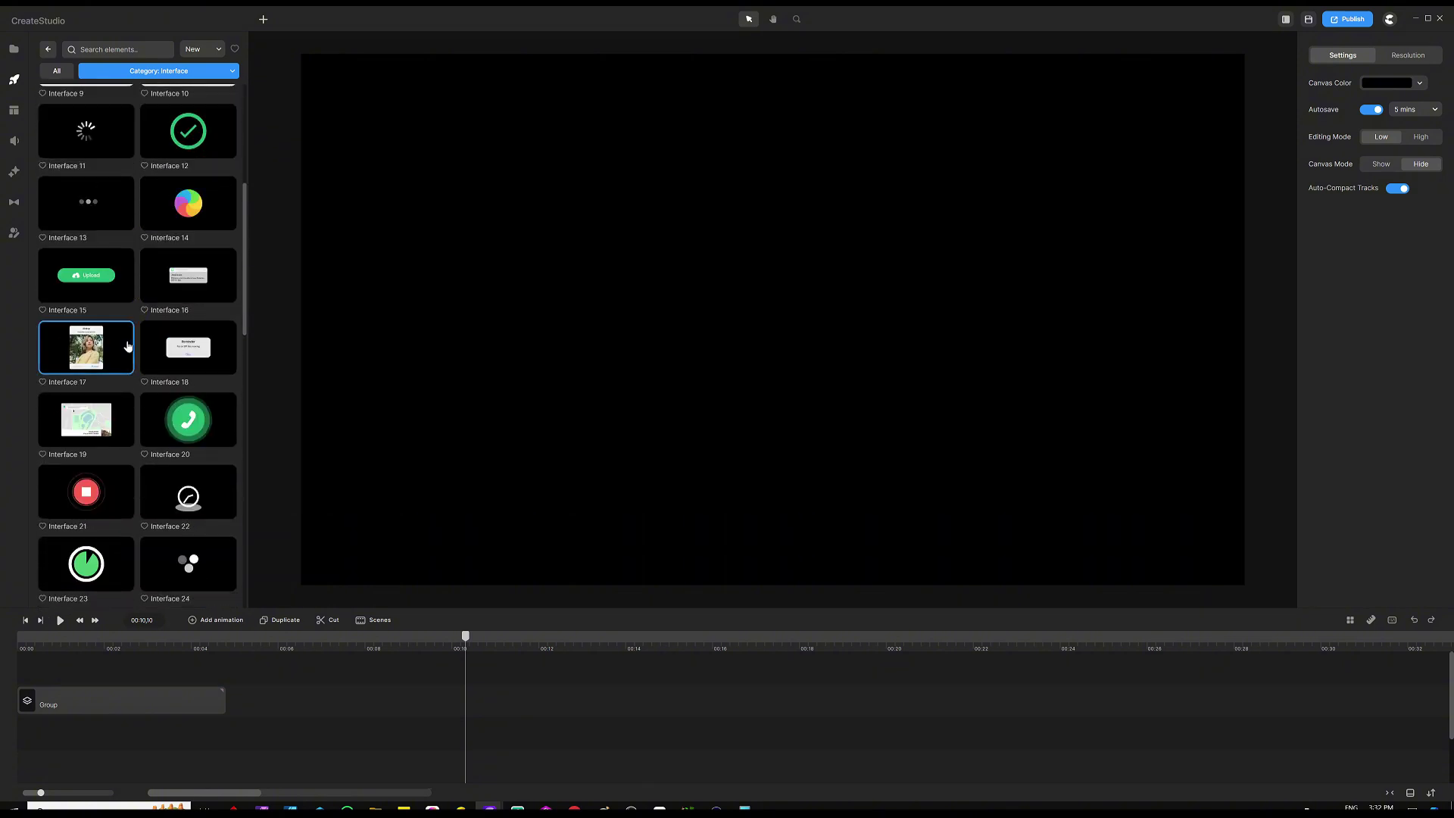
{"action": "scroll", "coordinate": [122, 348], "scroll_direction": "down", "scroll_amount": 2}
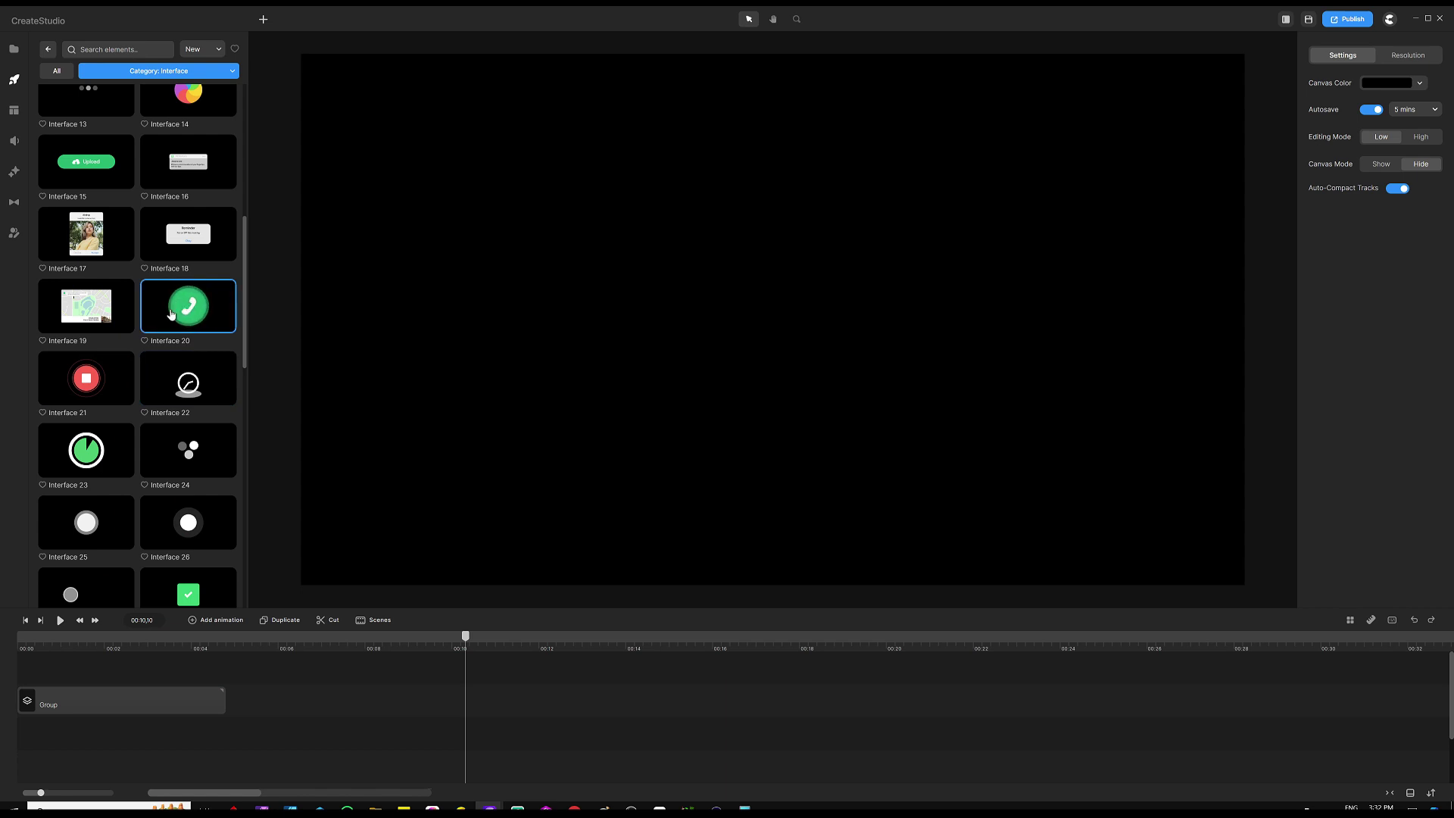
{"action": "scroll", "coordinate": [89, 402], "scroll_direction": "down", "scroll_amount": 3}
{"action": "scroll", "coordinate": [91, 409], "scroll_direction": "down", "scroll_amount": 4}
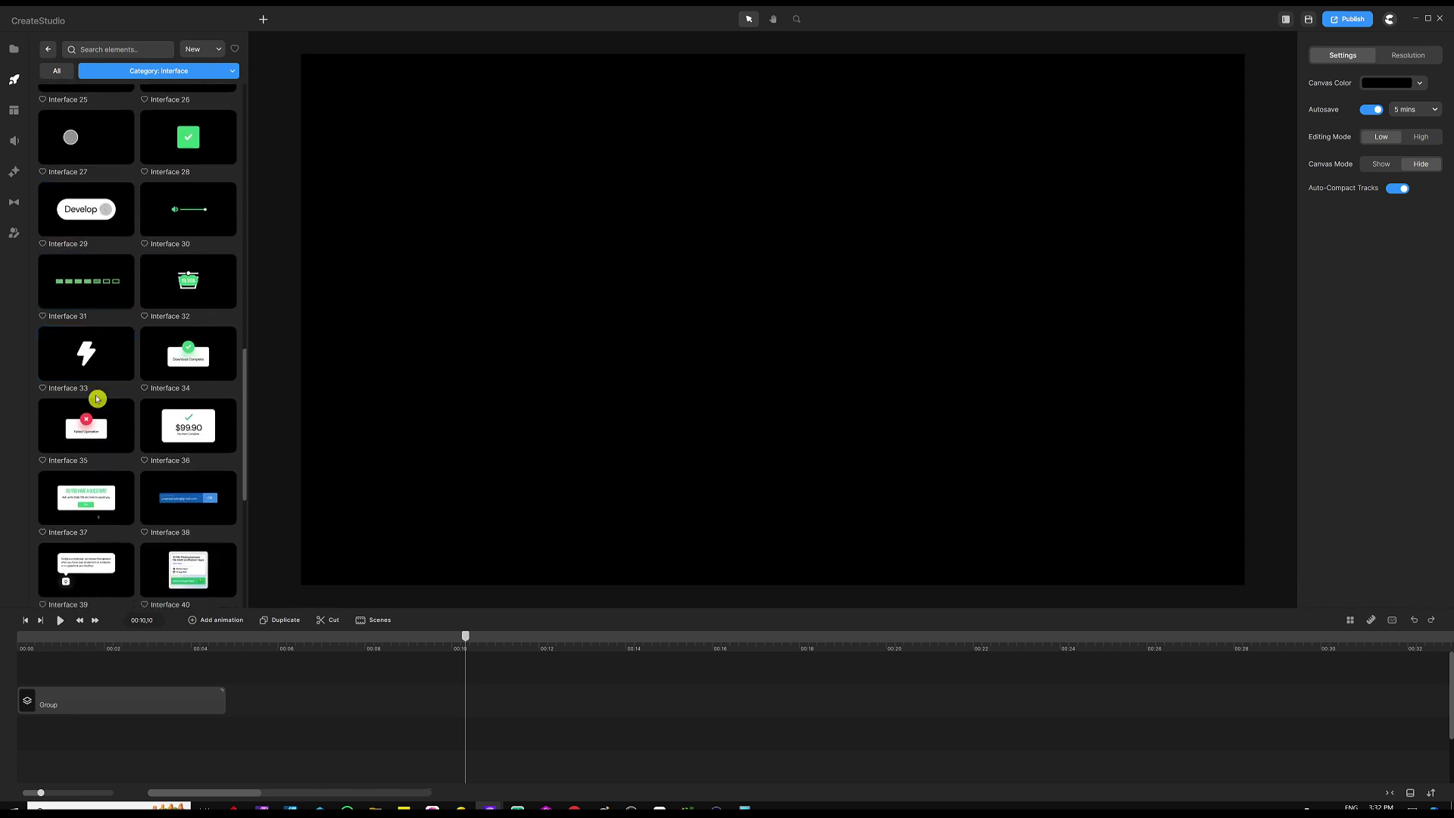
{"action": "scroll", "coordinate": [121, 405], "scroll_direction": "down", "scroll_amount": 2}
{"action": "scroll", "coordinate": [140, 392], "scroll_direction": "down", "scroll_amount": 2}
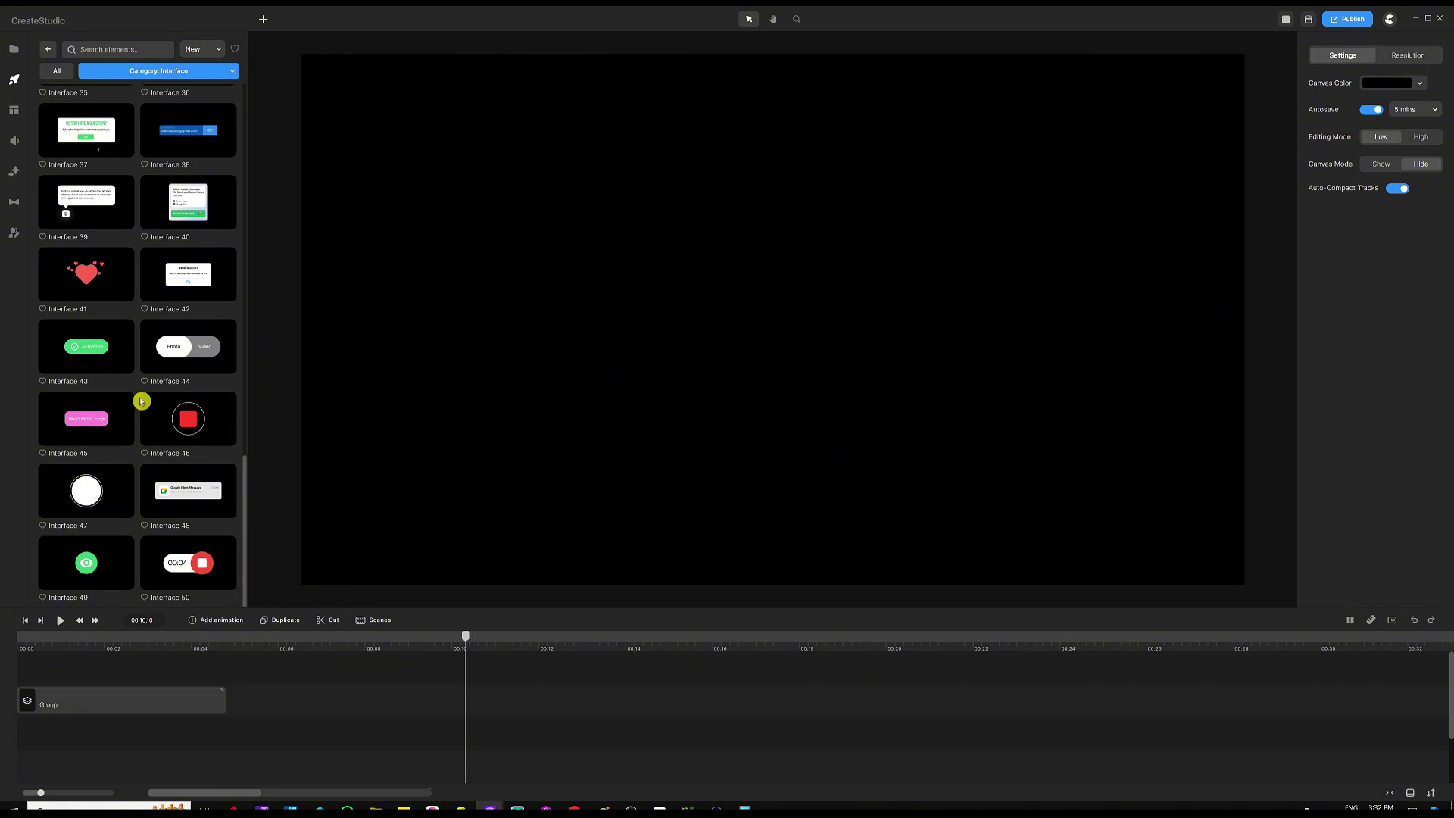
- Filter the elements to the Titles category and look over the title designs
{"action": "left_click", "coordinate": [144, 72]}
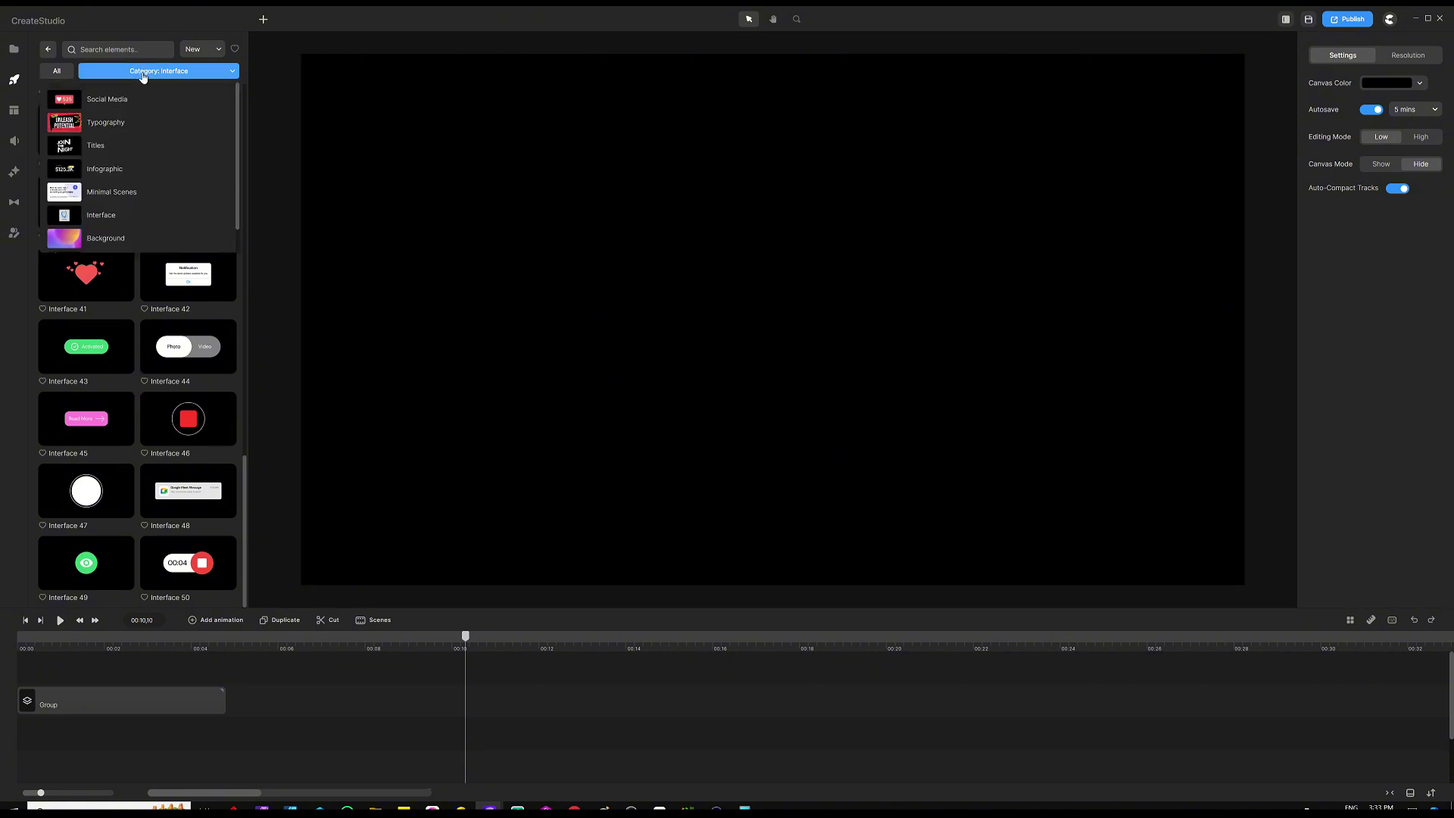
{"action": "left_click", "coordinate": [137, 145]}
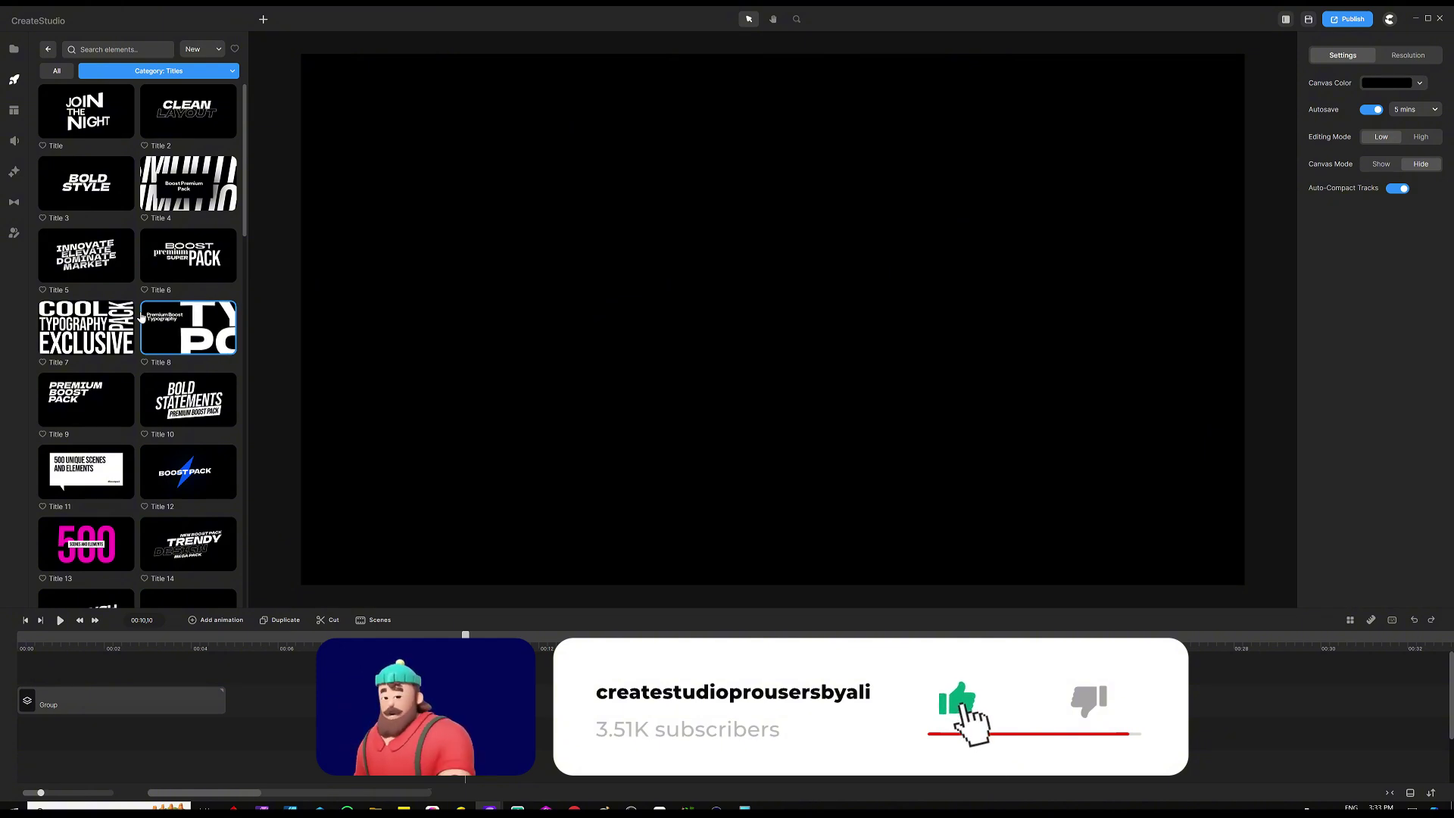
{"action": "left_click", "coordinate": [160, 148]}
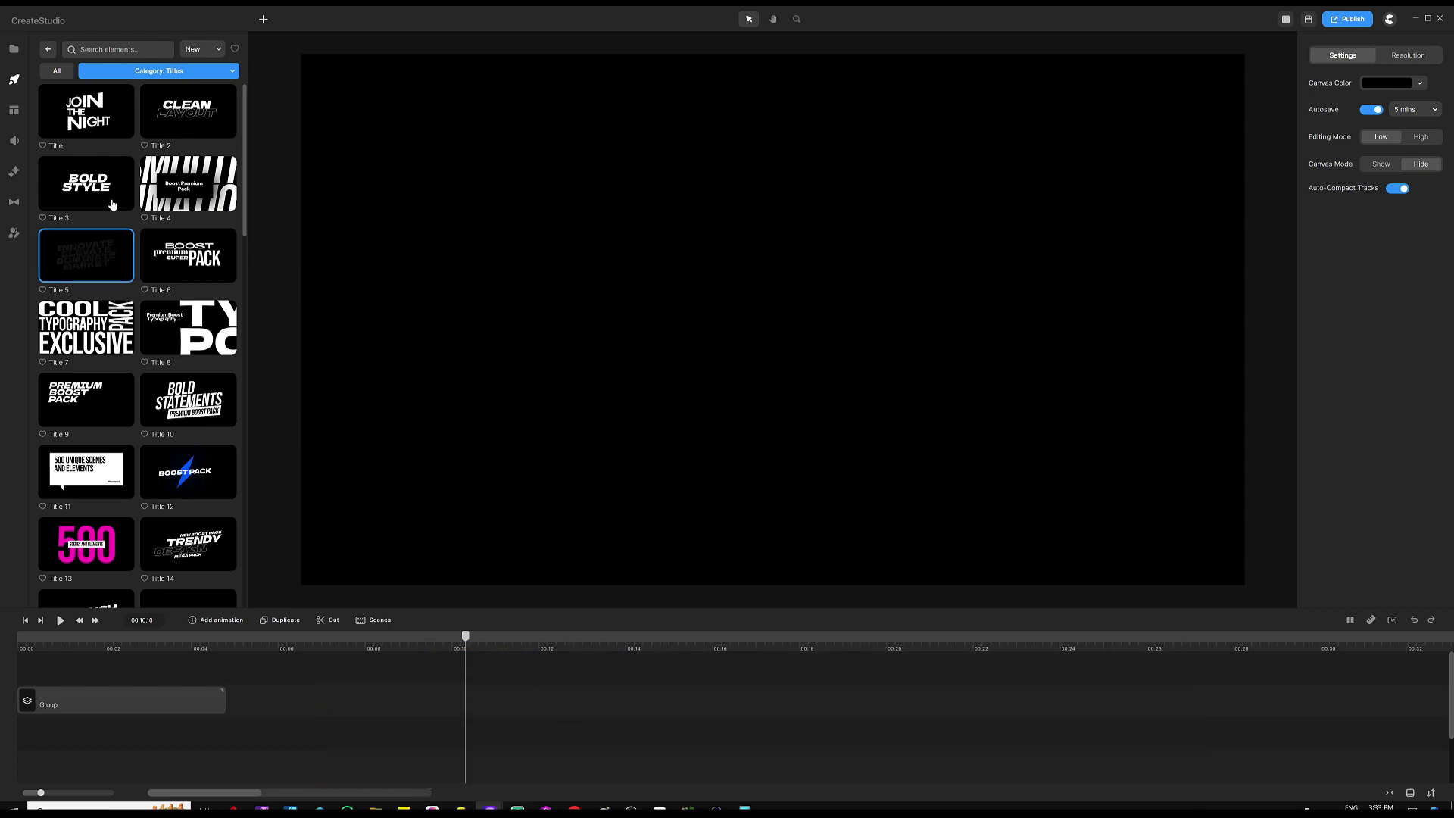
- Filter the elements to Minimal Scenes and browse down to Minimal Scenes 25 and back to the first ones
{"action": "left_click", "coordinate": [137, 71]}
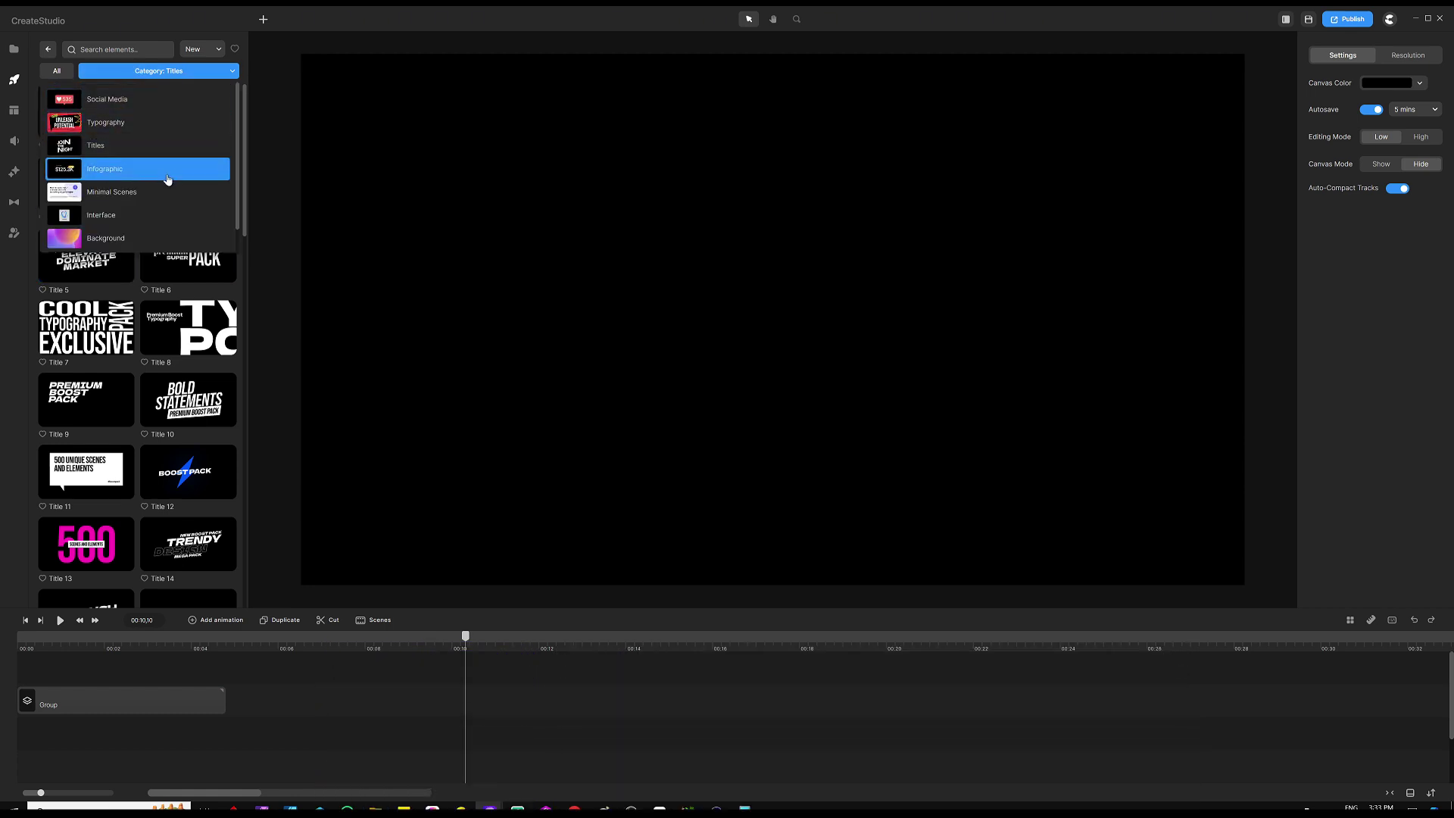
{"action": "left_click", "coordinate": [156, 192]}
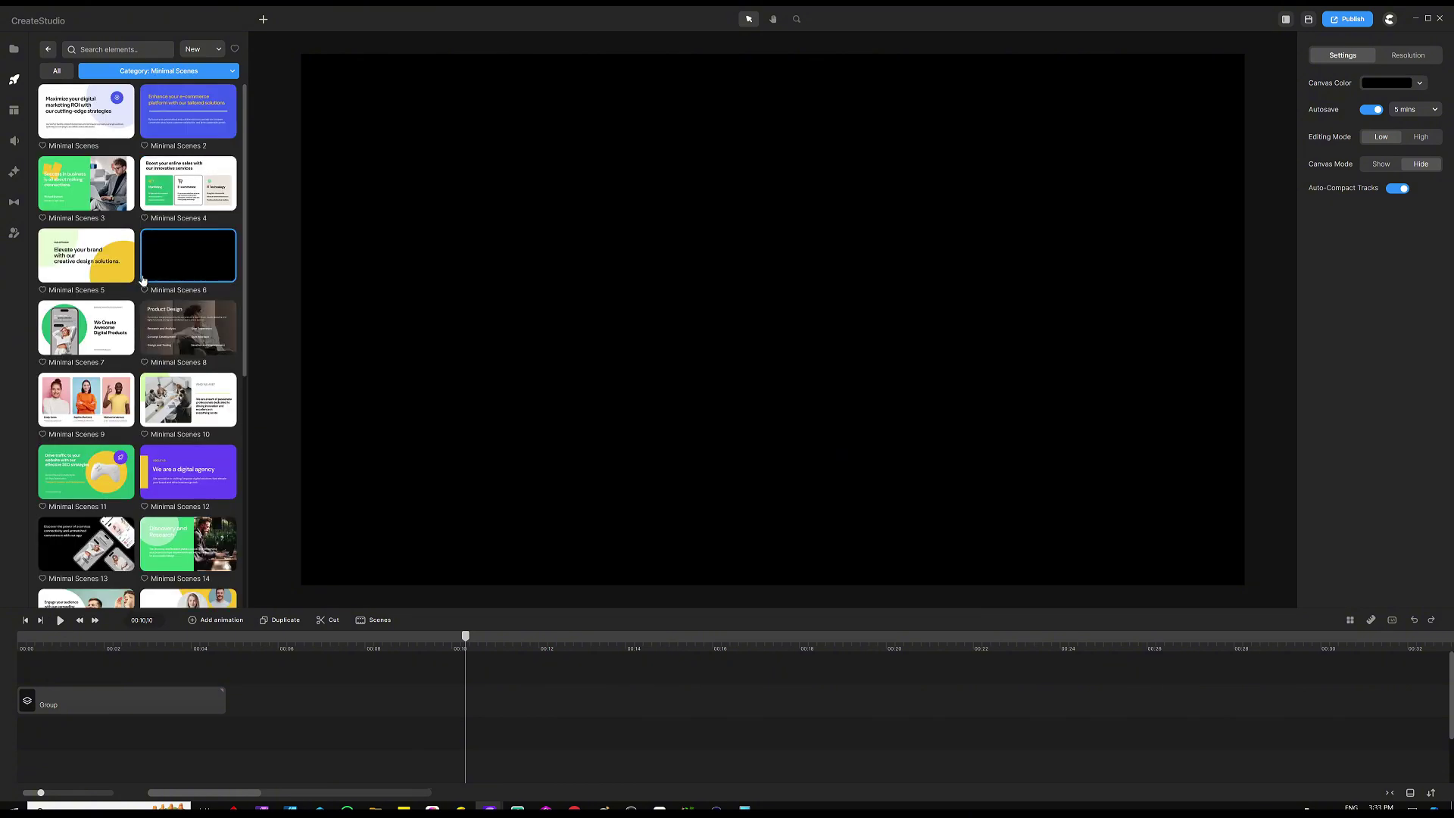
{"action": "scroll", "coordinate": [135, 303], "scroll_direction": "down", "scroll_amount": 5}
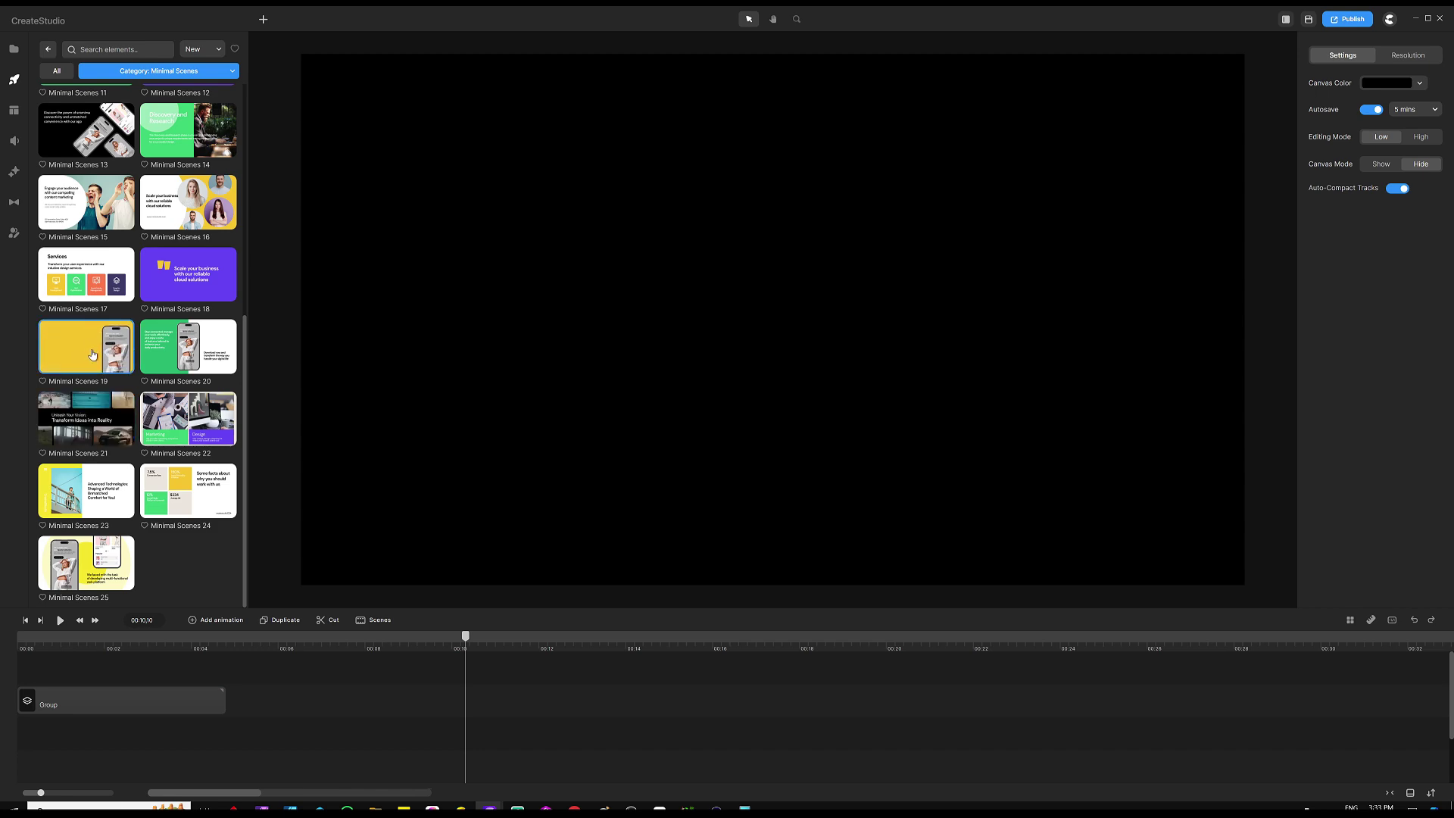
{"action": "scroll", "coordinate": [144, 373], "scroll_direction": "up", "scroll_amount": 2}
{"action": "scroll", "coordinate": [146, 372], "scroll_direction": "up", "scroll_amount": 5}
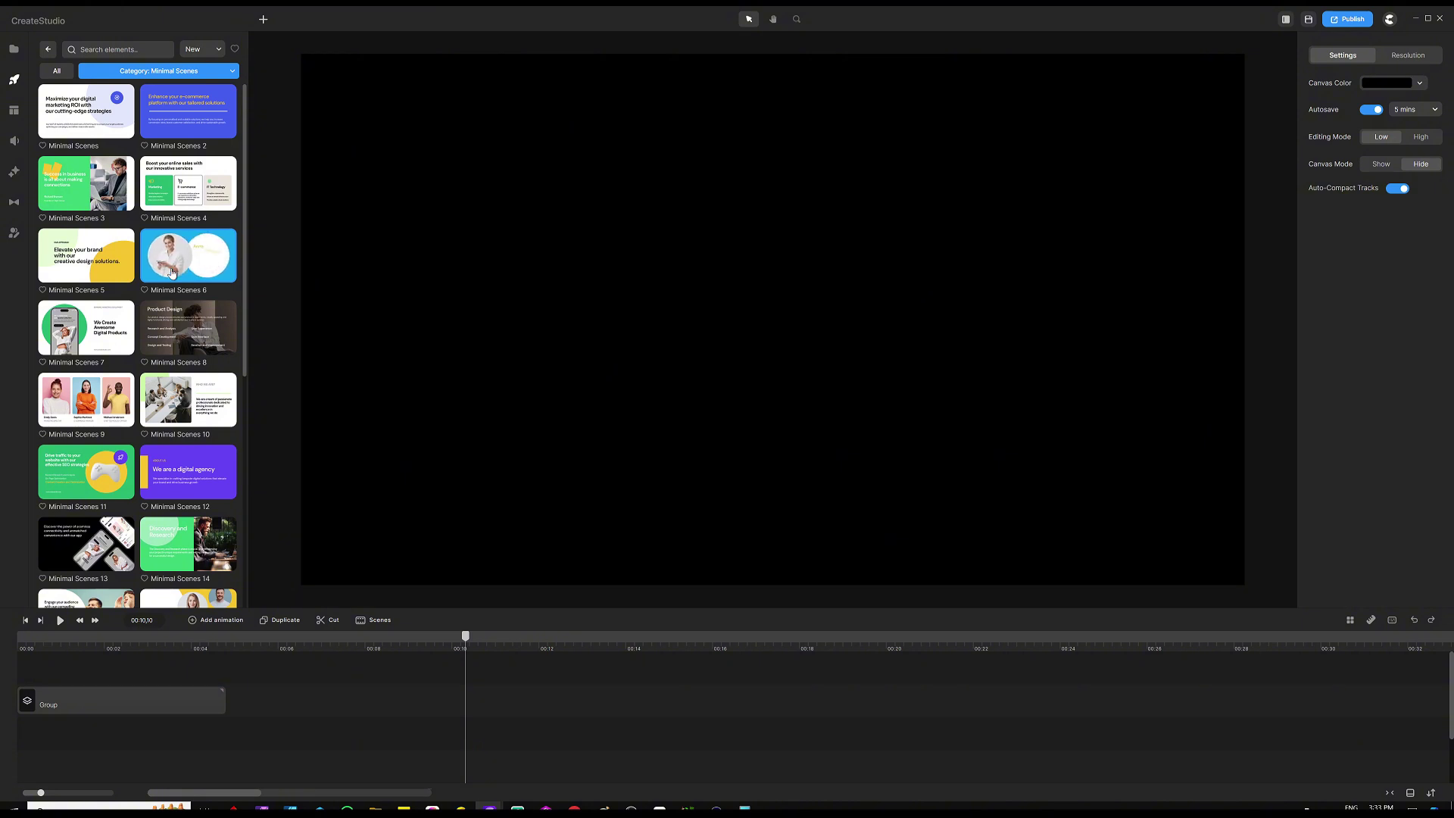
- Add the Minimal Scenes 6 element to the canvas at 00:10,10 and preview it with the playhead at 00:14,11
{"action": "left_click_drag", "start_coordinate": [171, 273], "coordinate": [539, 182]}
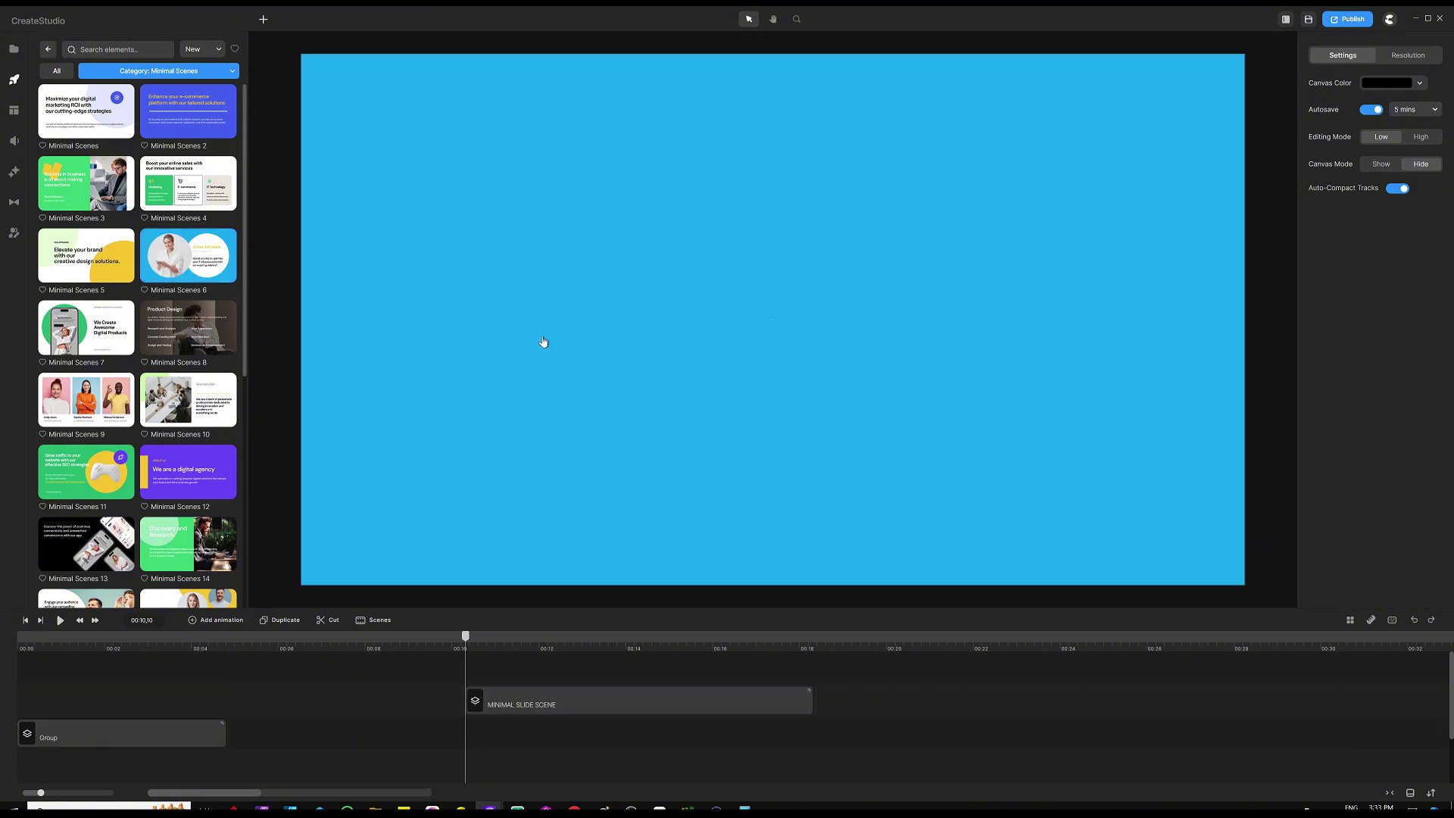
{"action": "left_click", "coordinate": [594, 643]}
{"action": "left_click_drag", "start_coordinate": [598, 646], "coordinate": [640, 644]}
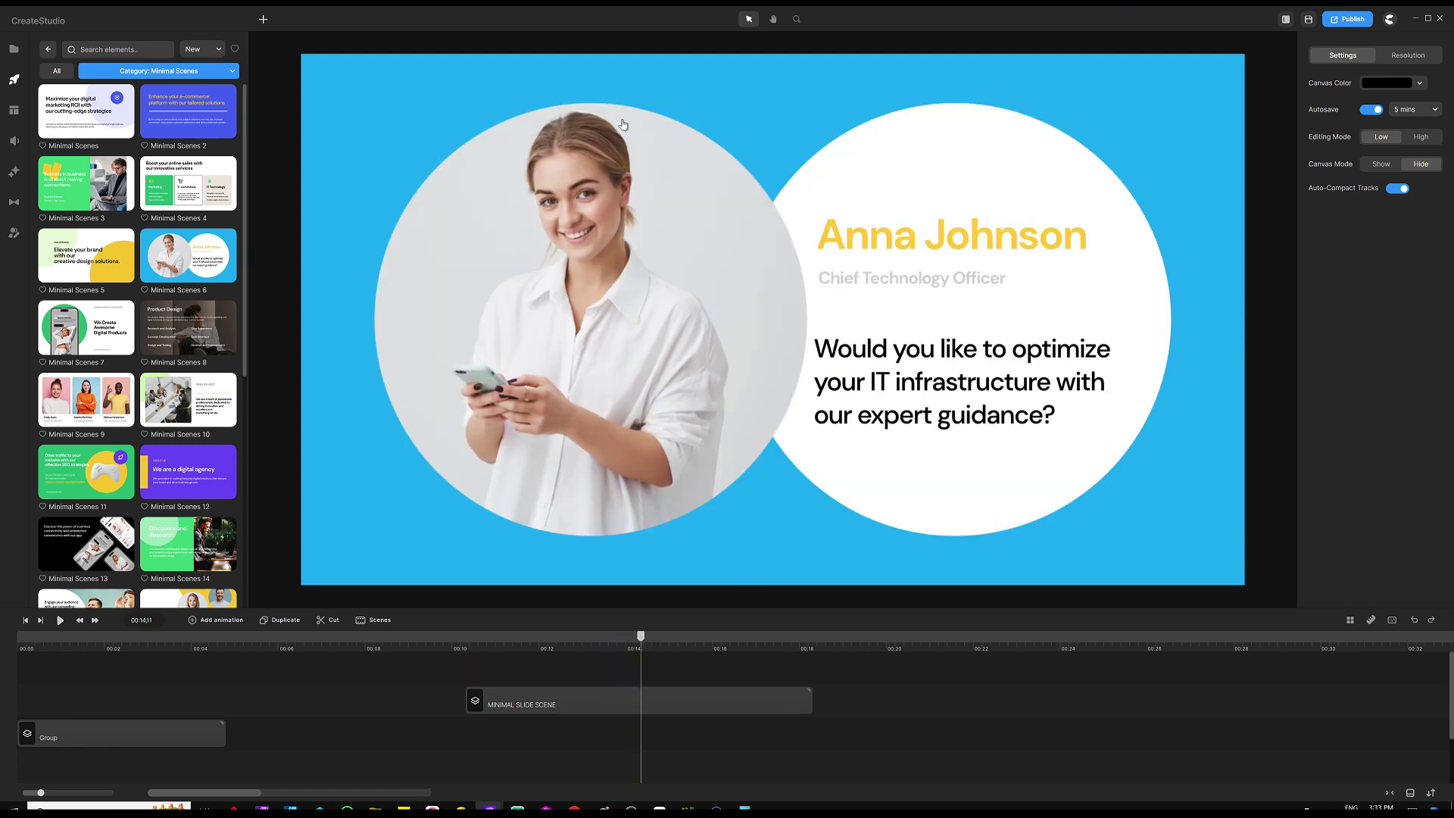